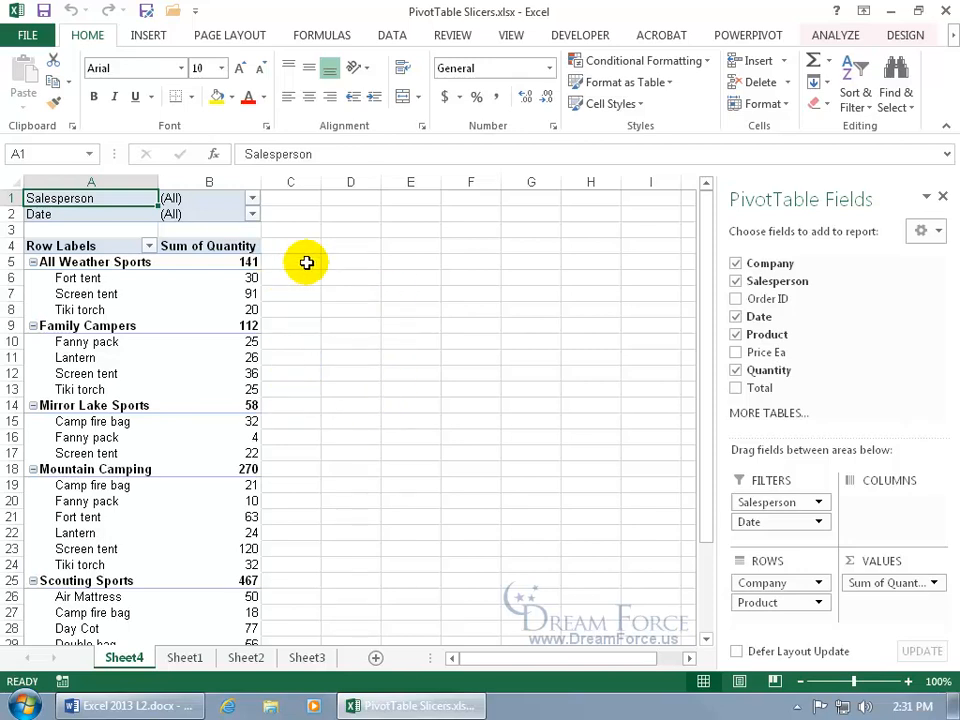
pyautogui.click(252, 198)
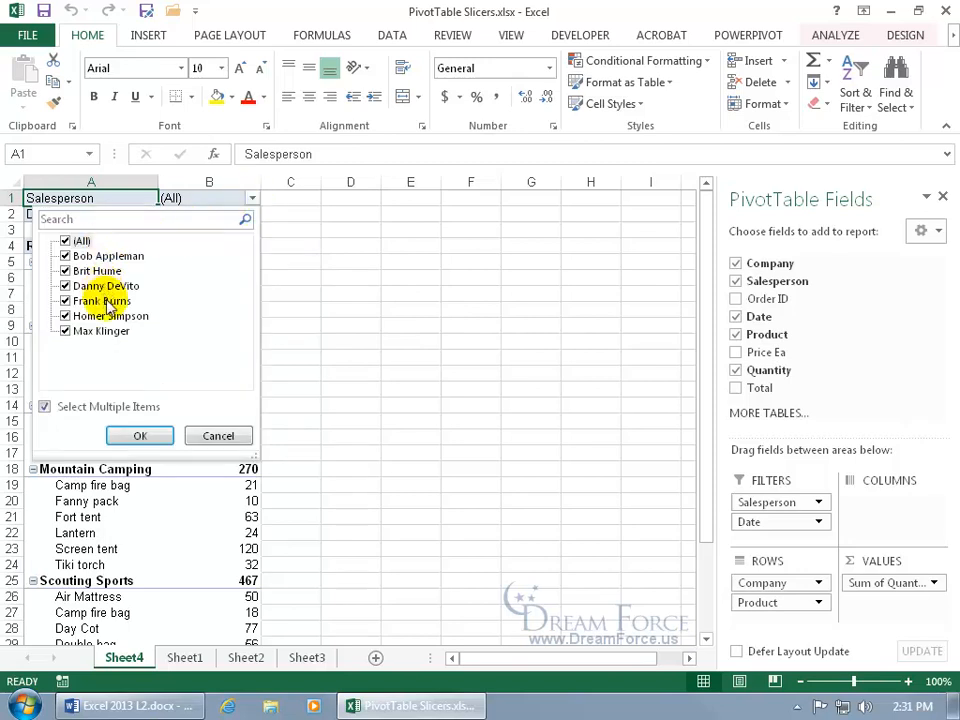
pyautogui.click(360, 332)
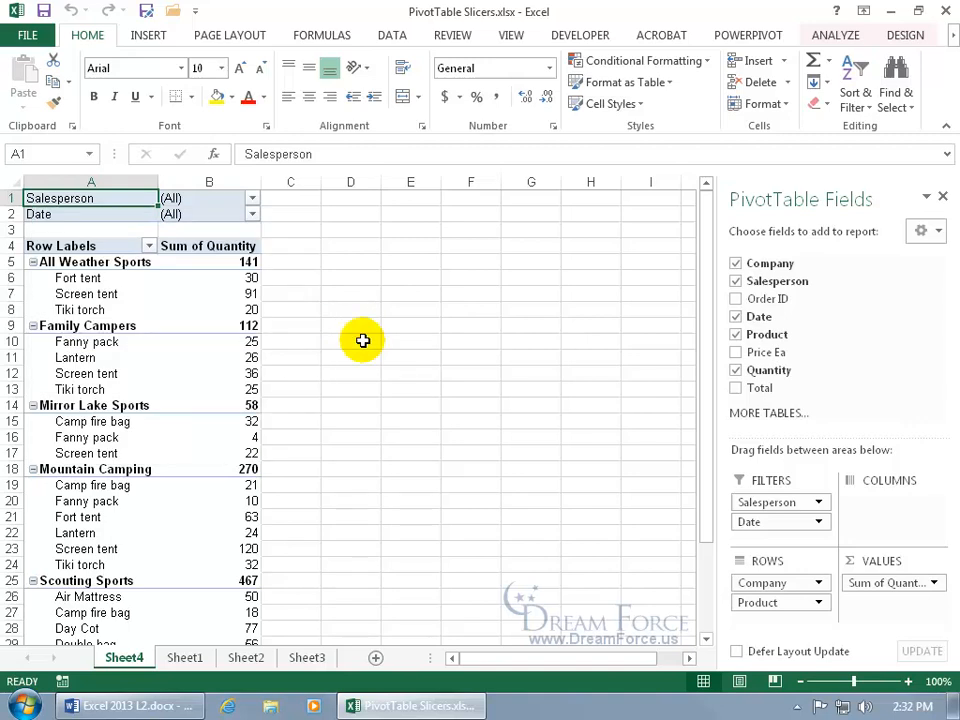
pyautogui.click(147, 36)
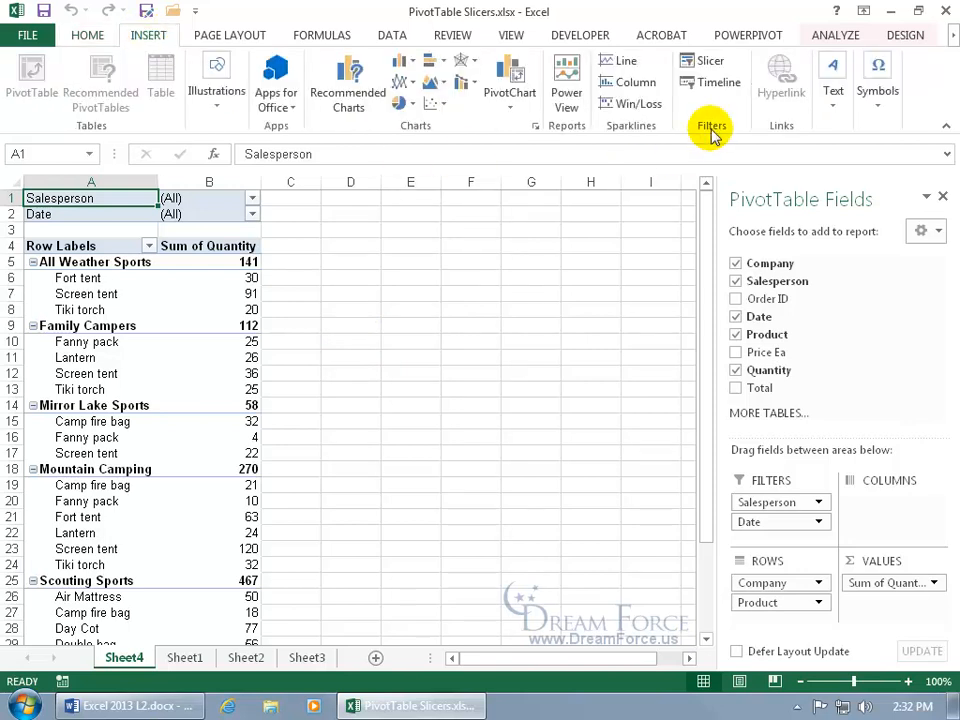
pyautogui.click(718, 63)
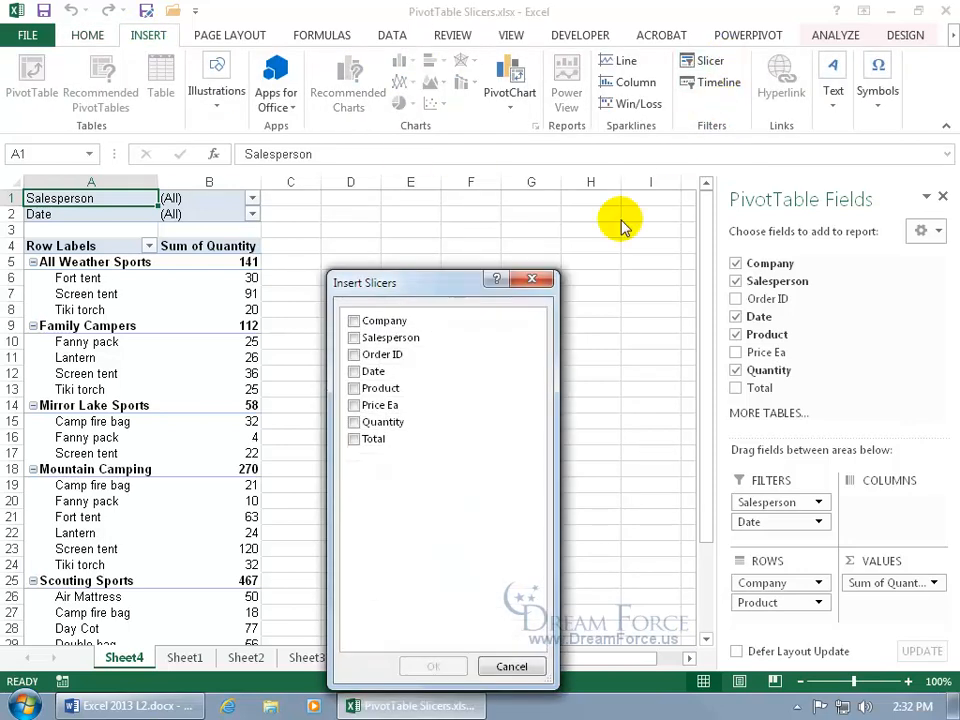
pyautogui.click(533, 279)
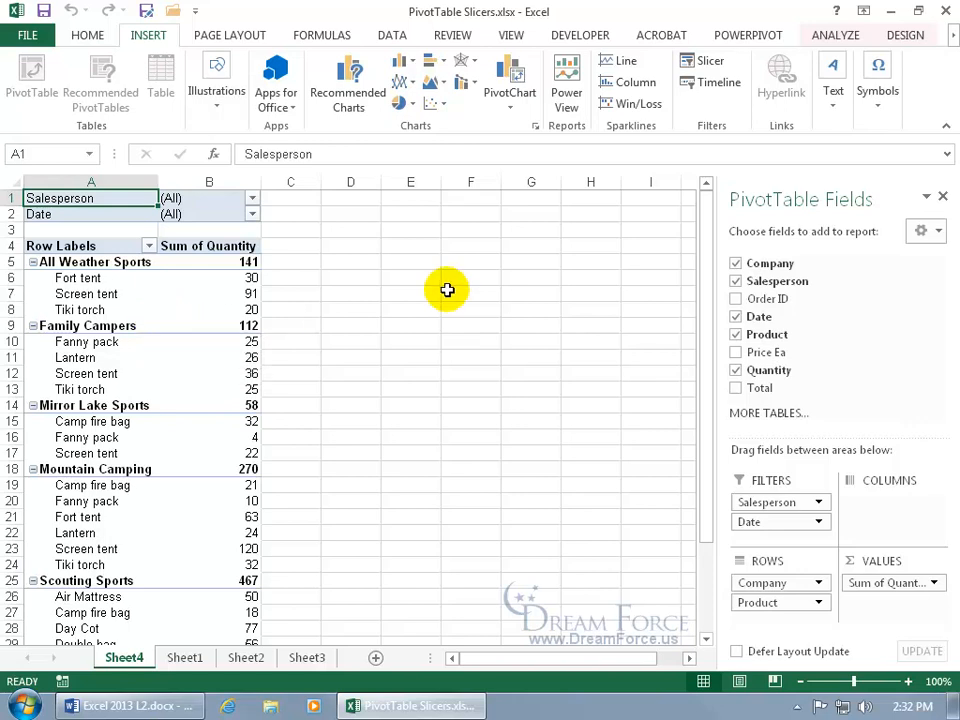
# Step: Insert slicers for the Salesperson, Product and Total fields of the PivotTable
pyautogui.click(830, 40)
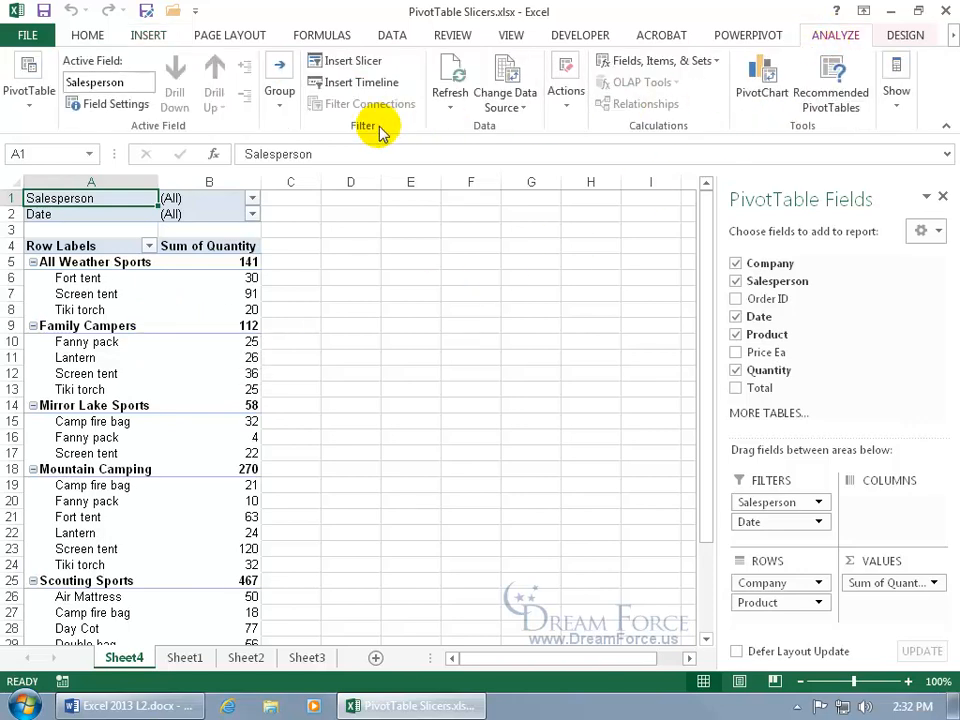
pyautogui.click(340, 60)
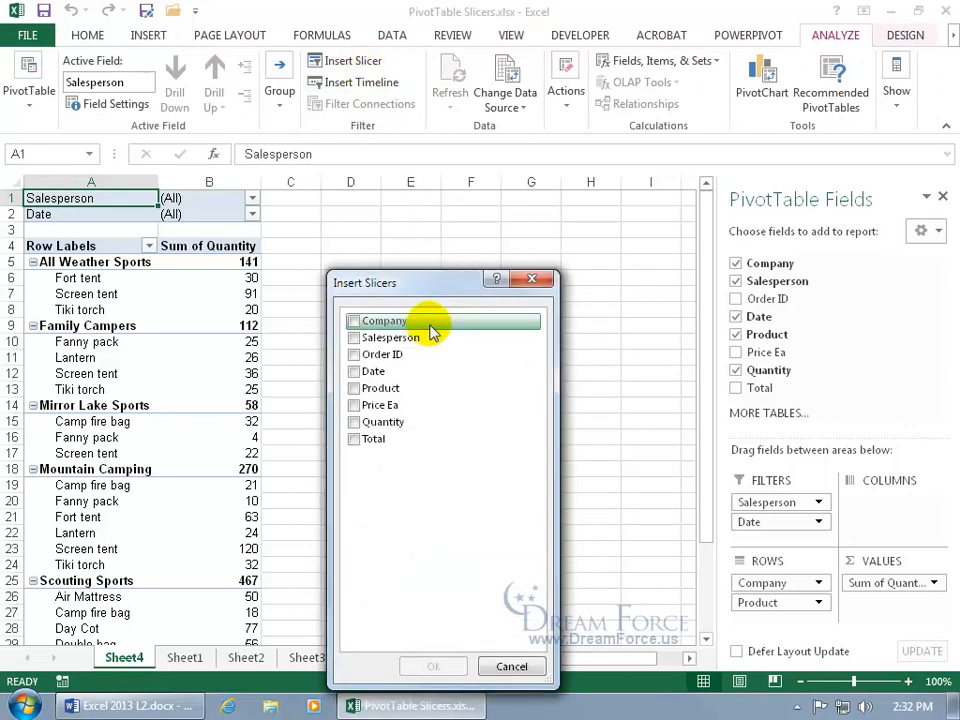
pyautogui.click(355, 338)
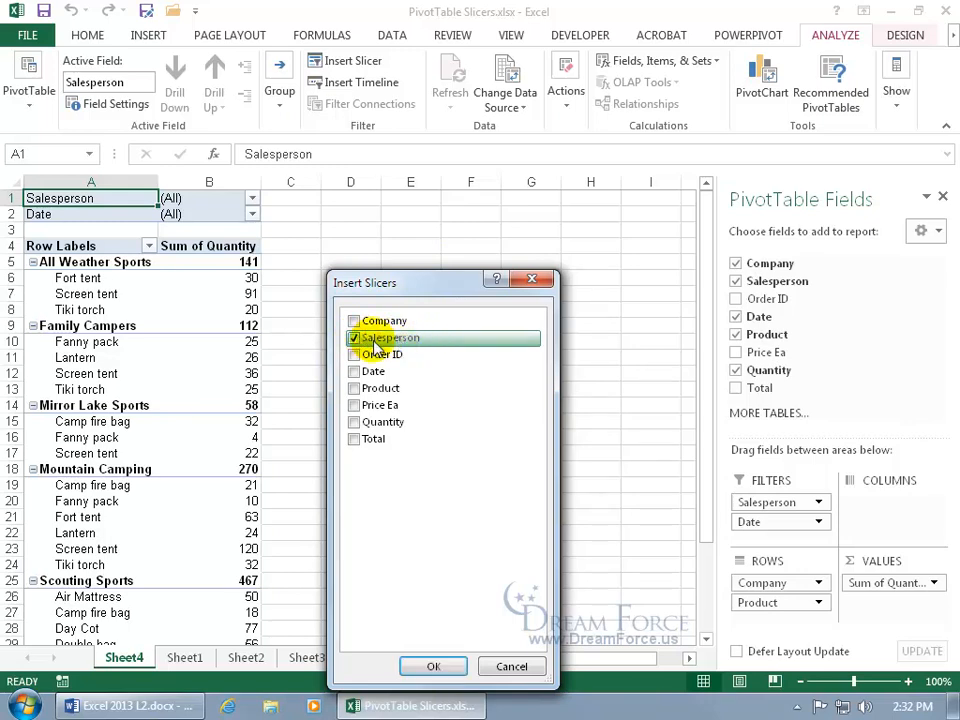
pyautogui.click(354, 388)
pyautogui.click(353, 439)
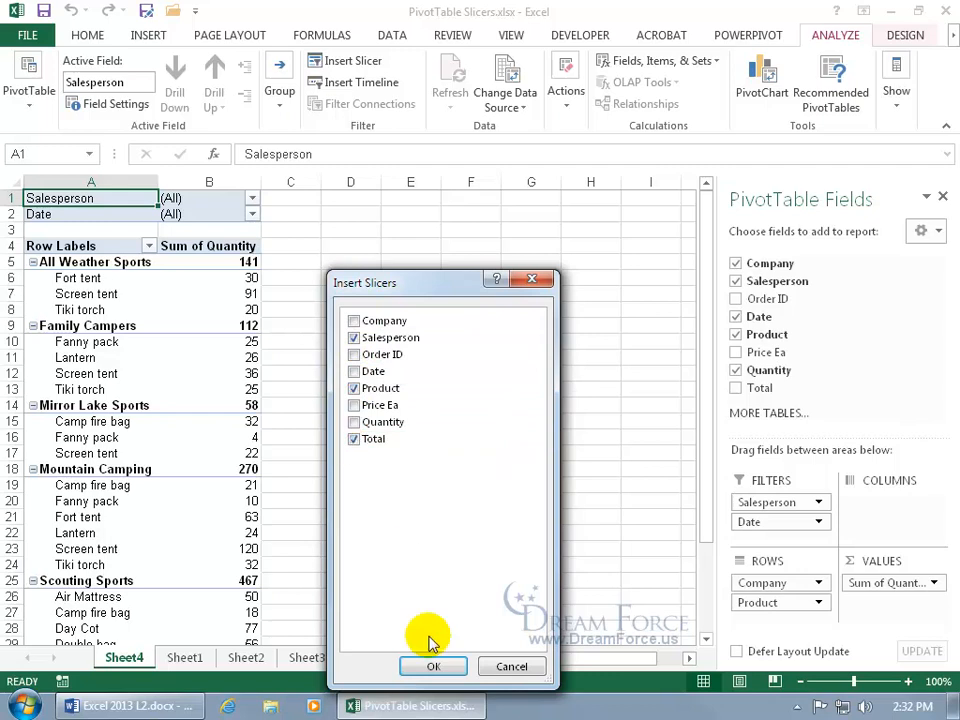
pyautogui.click(433, 666)
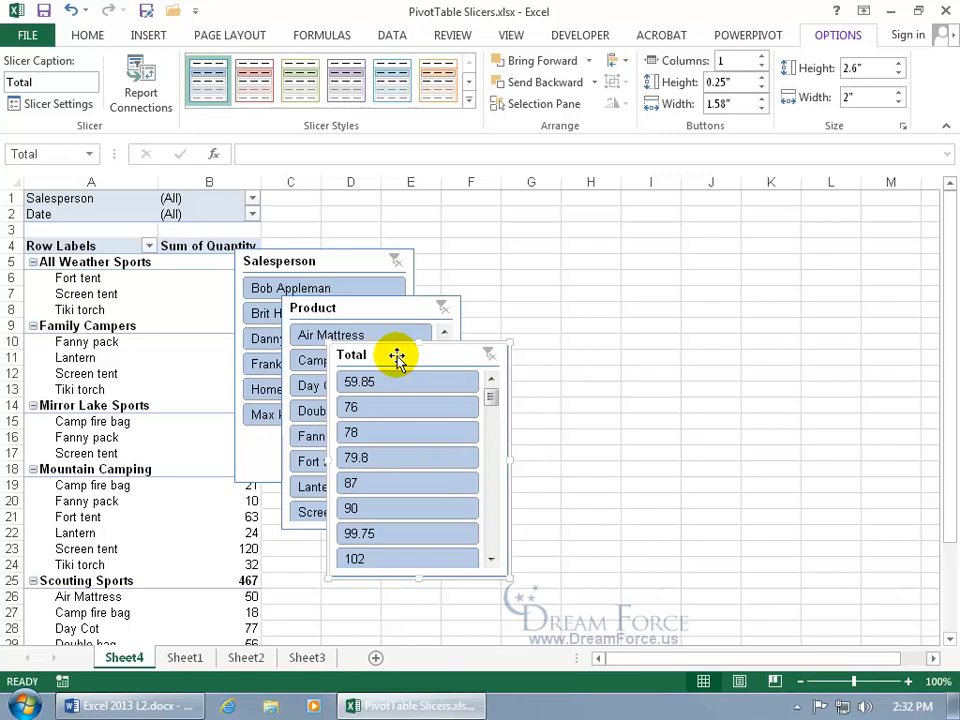
# Step: Arrange the Salesperson, Product and Total slicers side by side beside the PivotTable so none overlap
pyautogui.moveTo(397, 357); pyautogui.dragTo(789, 309)
pyautogui.moveTo(407, 307); pyautogui.dragTo(606, 302)
pyautogui.moveTo(360, 266); pyautogui.dragTo(418, 309)
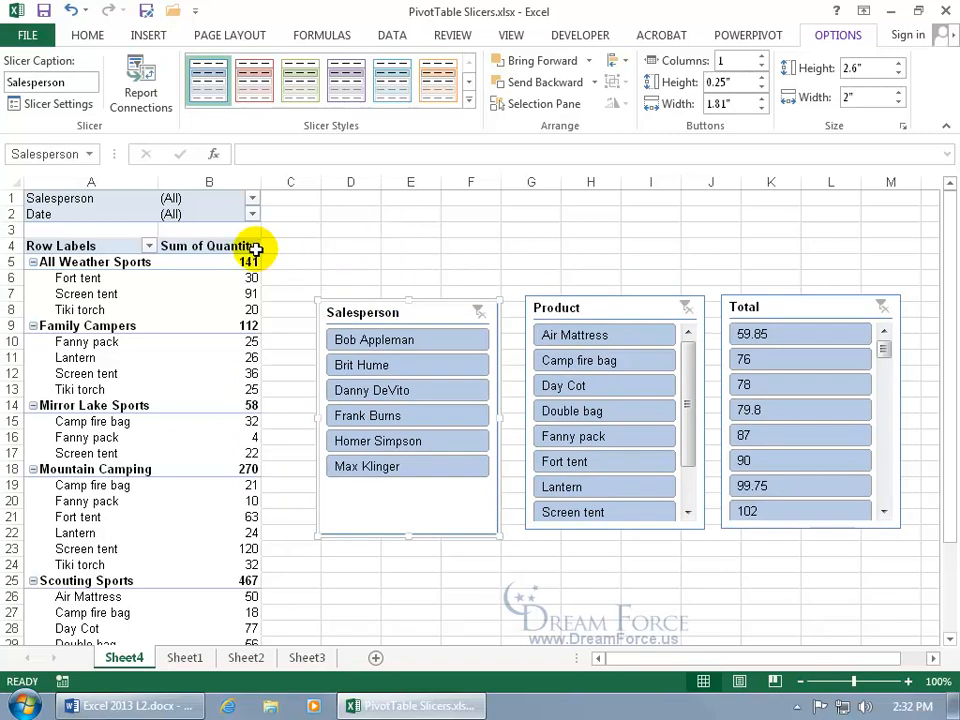
# Step: Restrict the PivotTable's Salesperson report filter to the first salesperson only and close the PivotTable field list
pyautogui.click(251, 198)
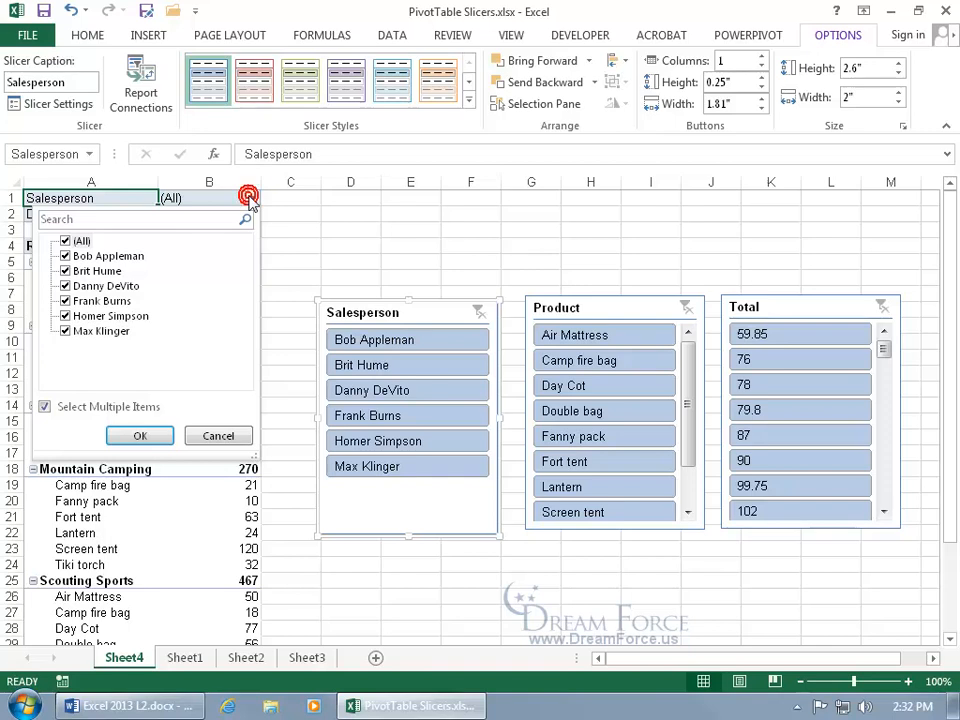
pyautogui.click(65, 241)
pyautogui.click(64, 256)
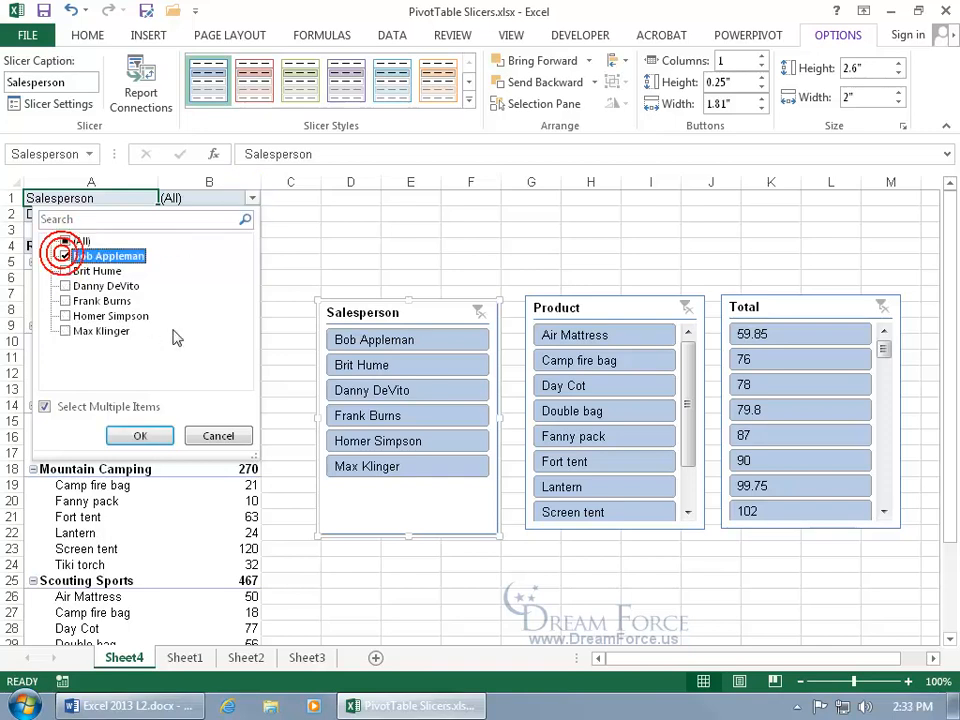
pyautogui.click(140, 435)
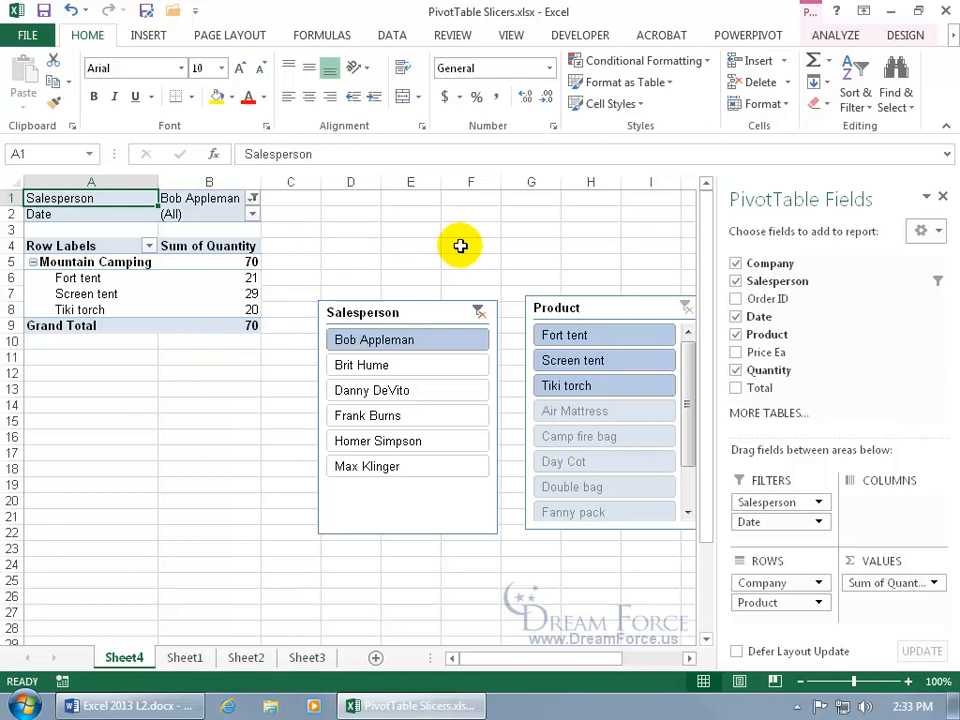
pyautogui.click(943, 196)
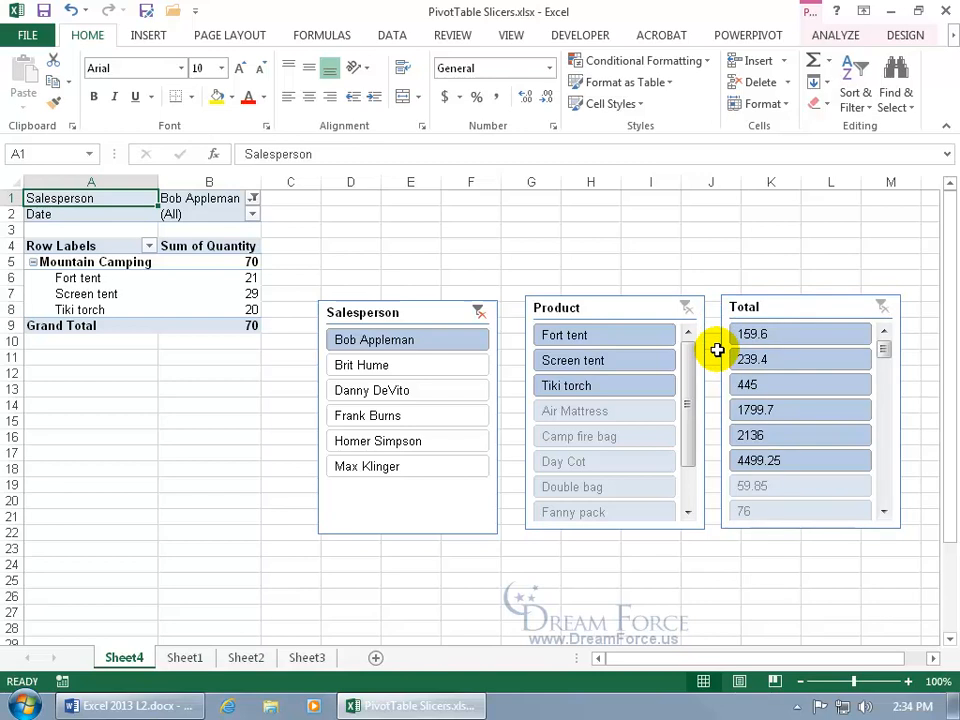
pyautogui.click(150, 35)
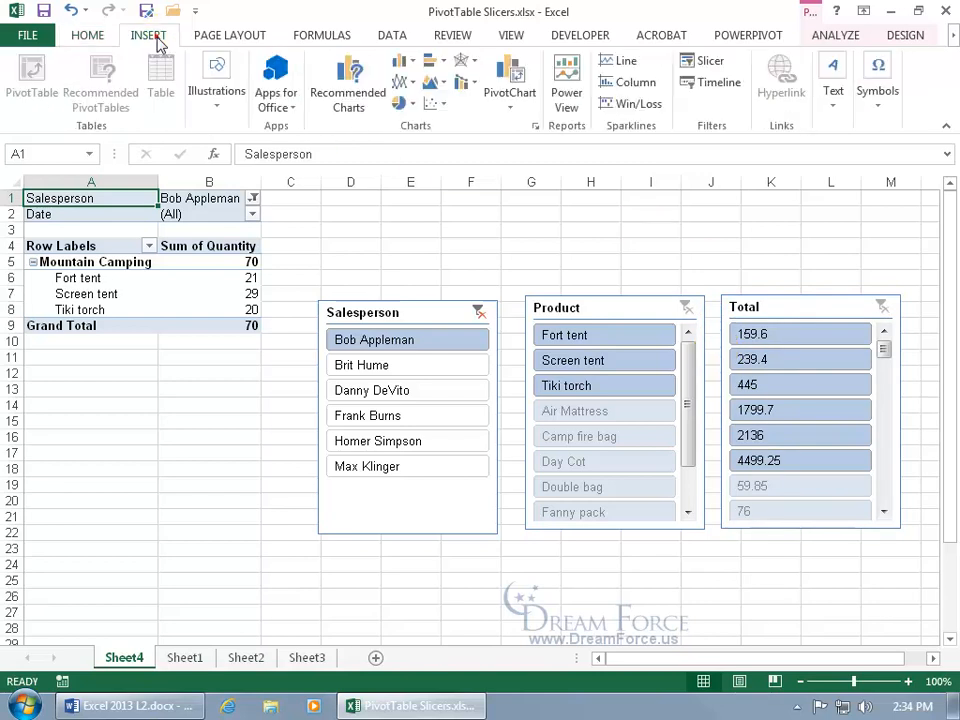
pyautogui.click(705, 62)
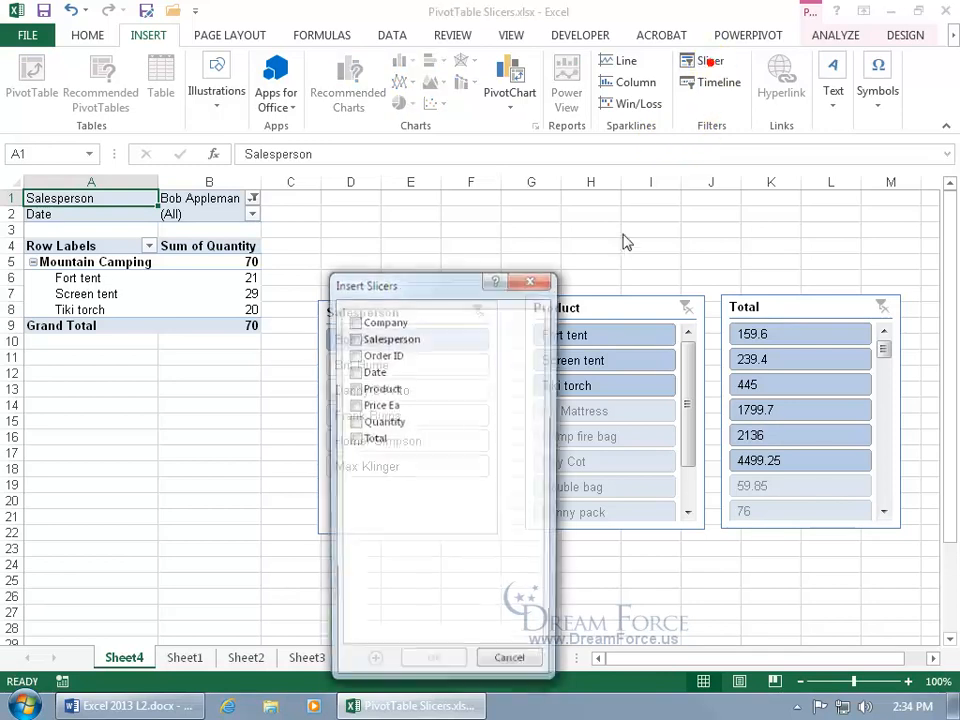
pyautogui.click(508, 666)
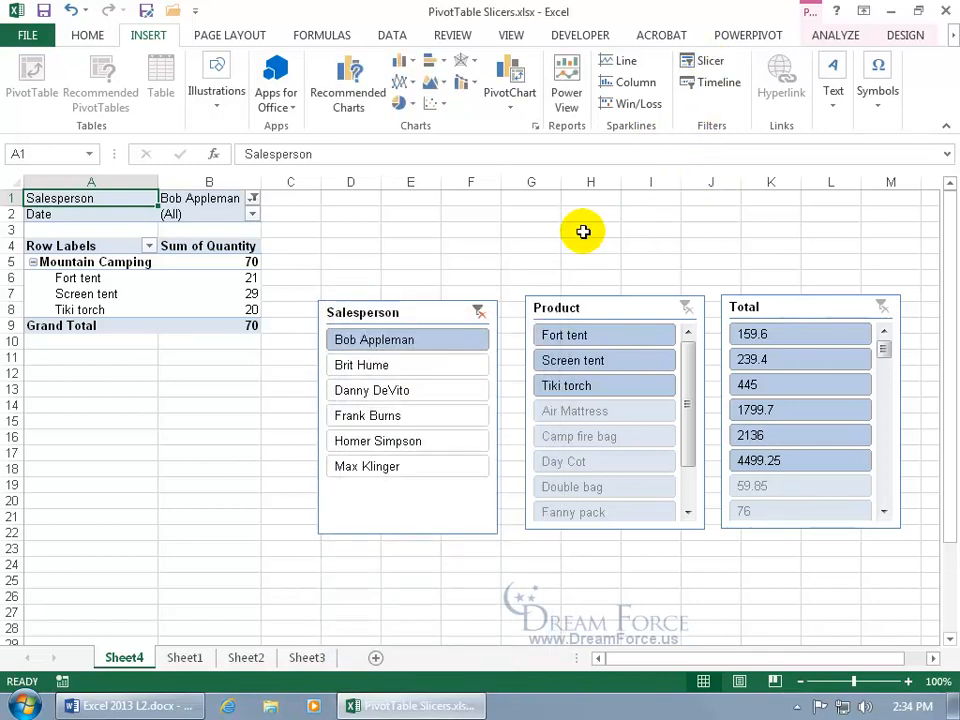
pyautogui.click(253, 198)
pyautogui.click(365, 232)
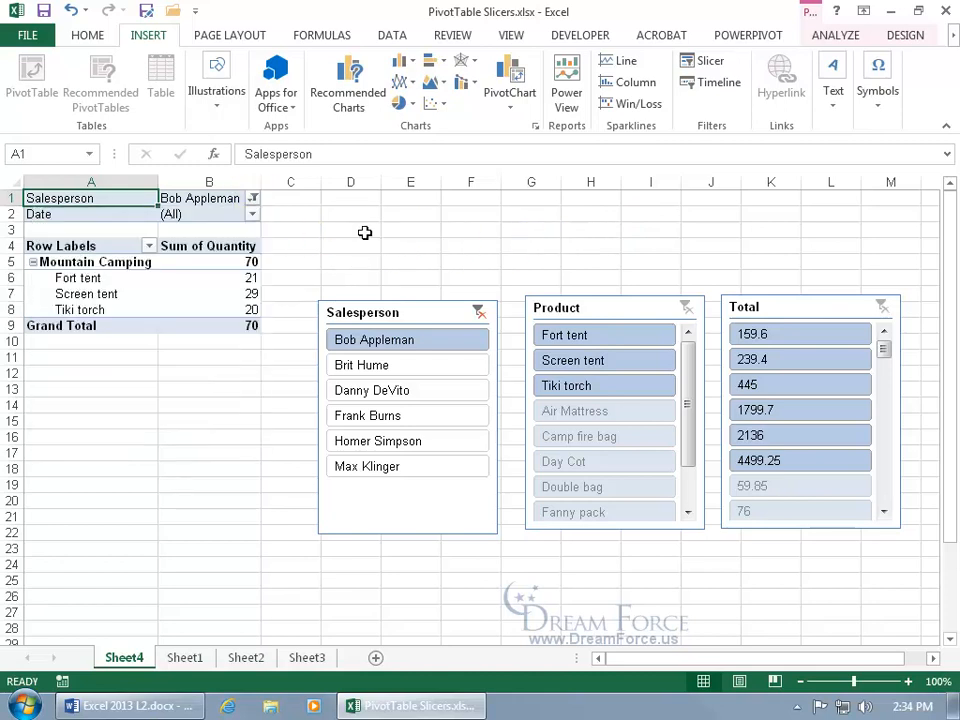
# Step: Clear the Salesperson slicer's filter and select the first, third and sixth salespeople in it together
pyautogui.click(478, 314)
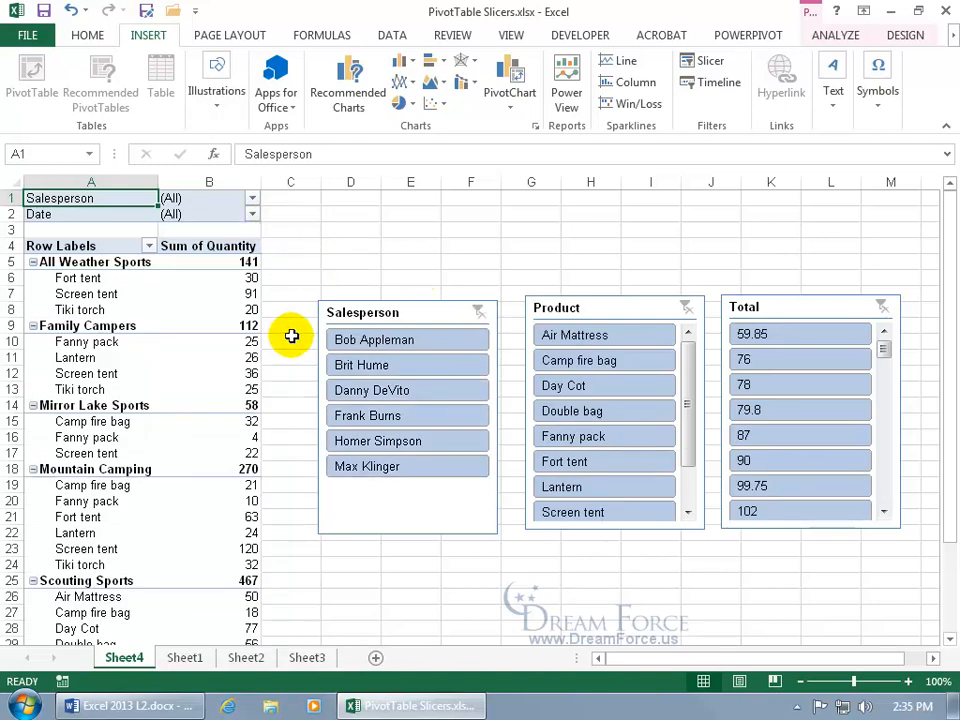
pyautogui.click(350, 345)
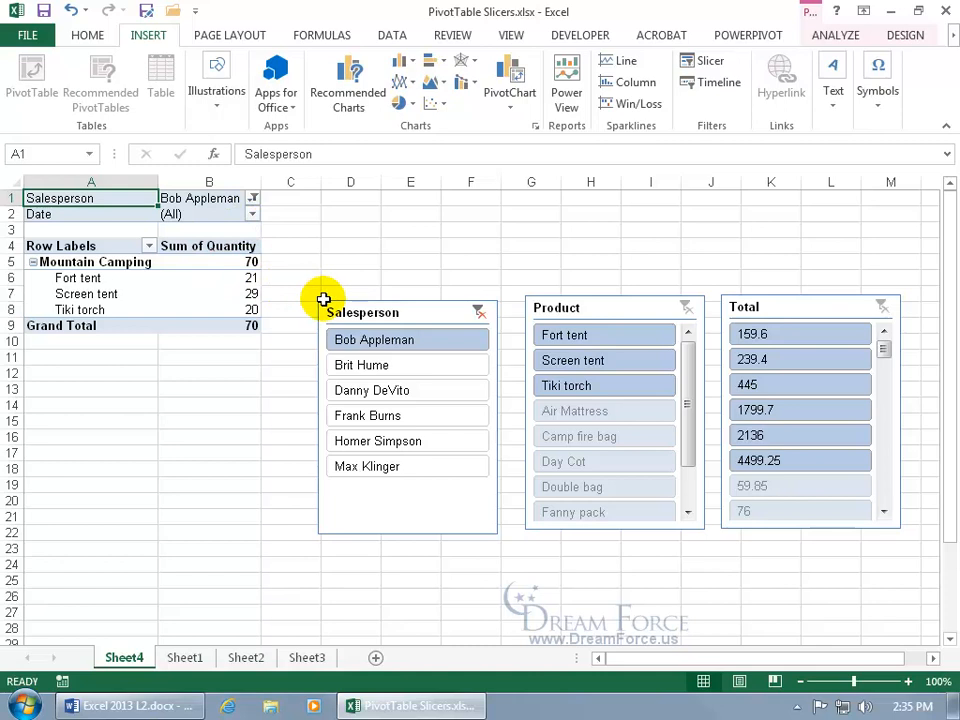
pyautogui.keyDown('ctrl'); pyautogui.click(380, 389); pyautogui.keyUp('ctrl')
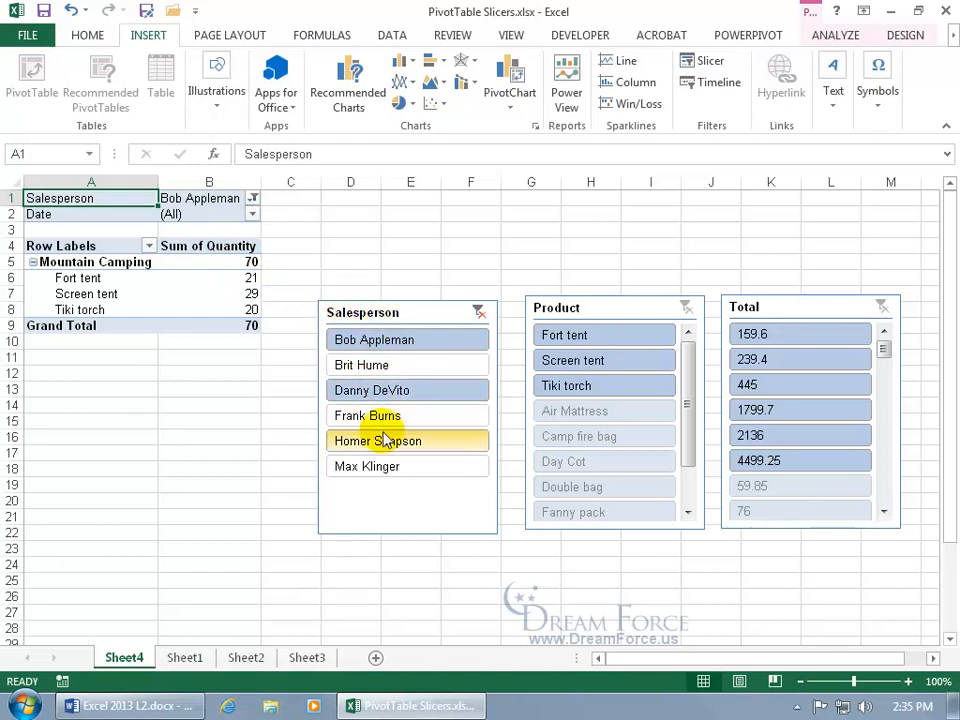
pyautogui.keyDown('ctrl'); pyautogui.click(383, 466); pyautogui.keyUp('ctrl')
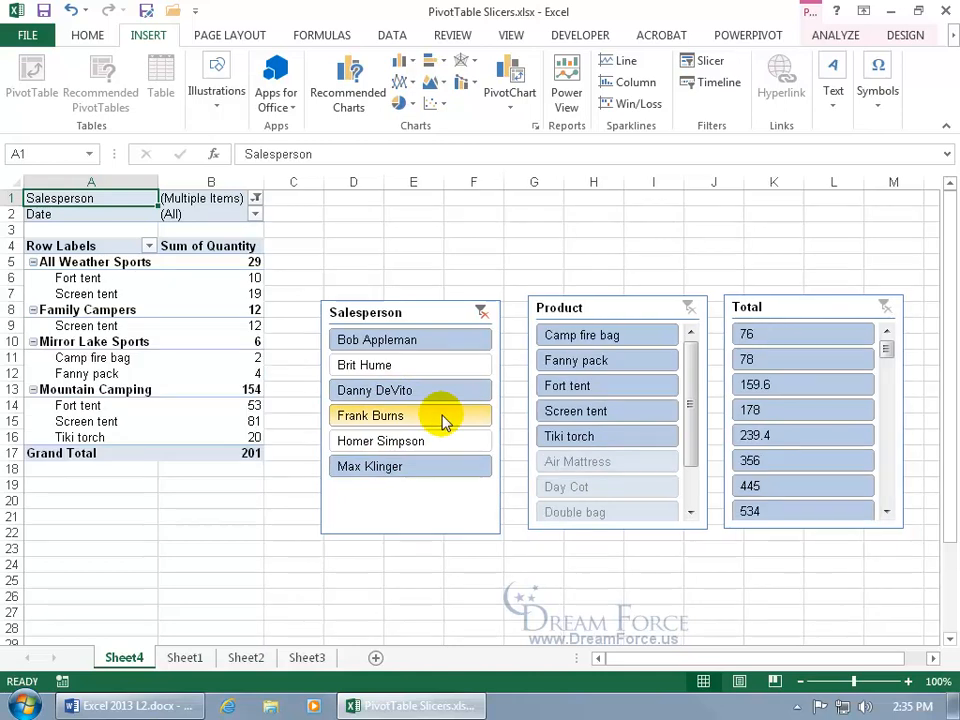
# Step: Filter the PivotTable with the slicers to the second salesperson, the Camp fire bag product and the 1170 total
pyautogui.click(397, 368)
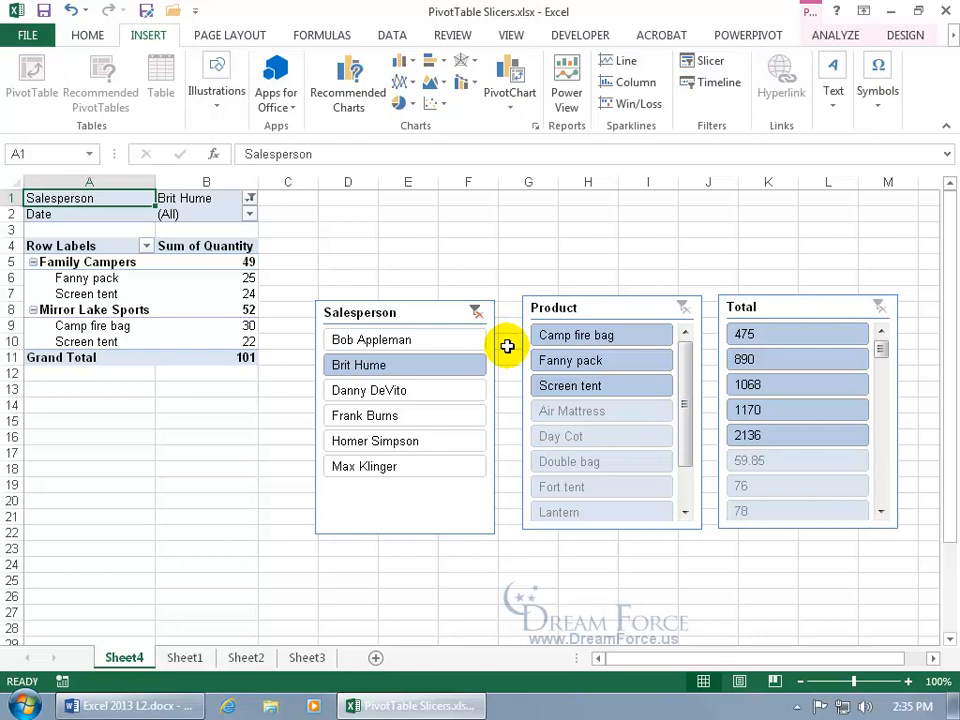
pyautogui.click(560, 338)
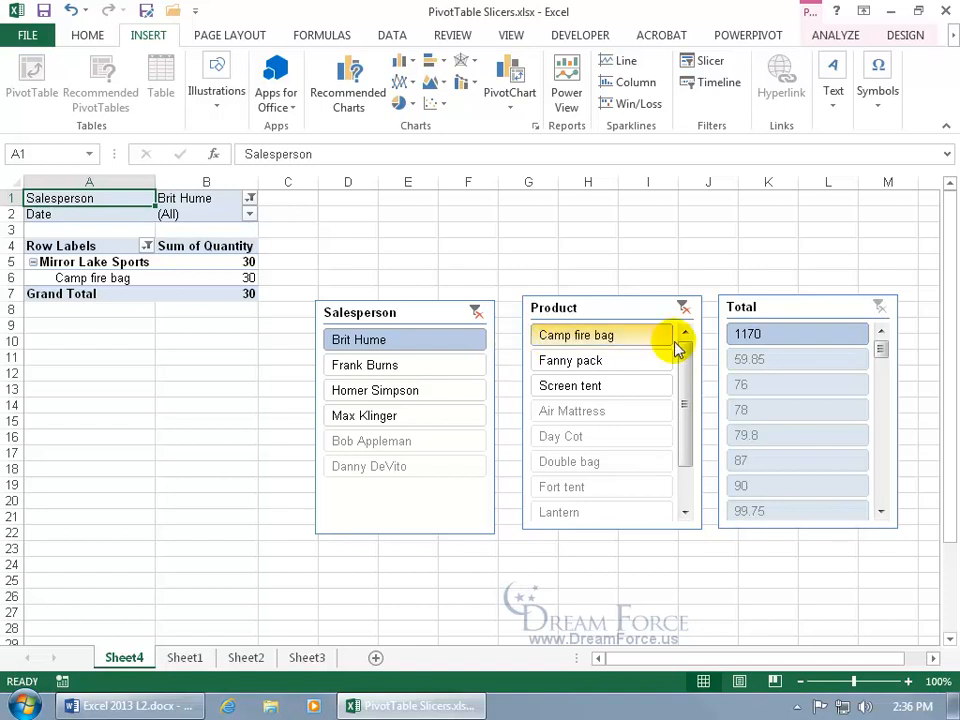
pyautogui.click(748, 334)
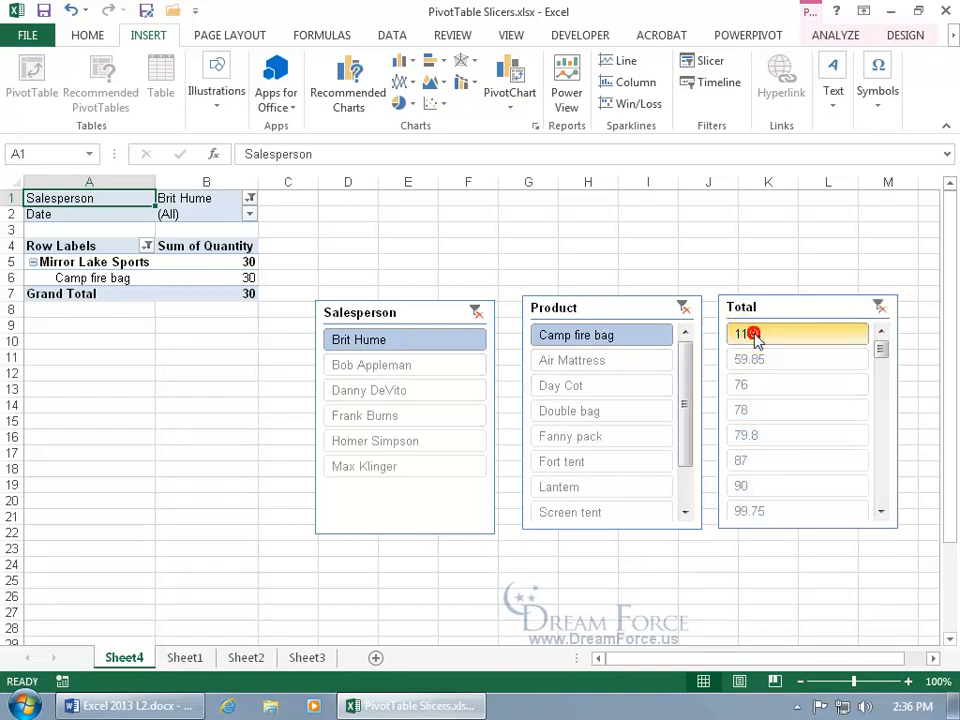
# Step: Clear the filters on the Total and Product slicers, keeping the salesperson selection
pyautogui.click(886, 312)
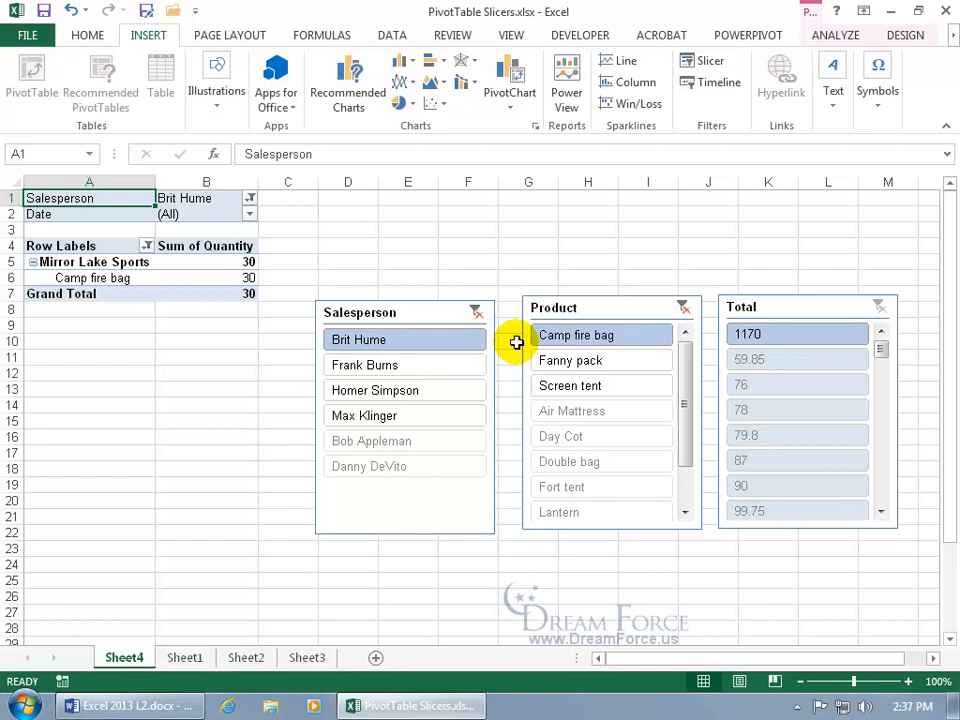
pyautogui.click(684, 309)
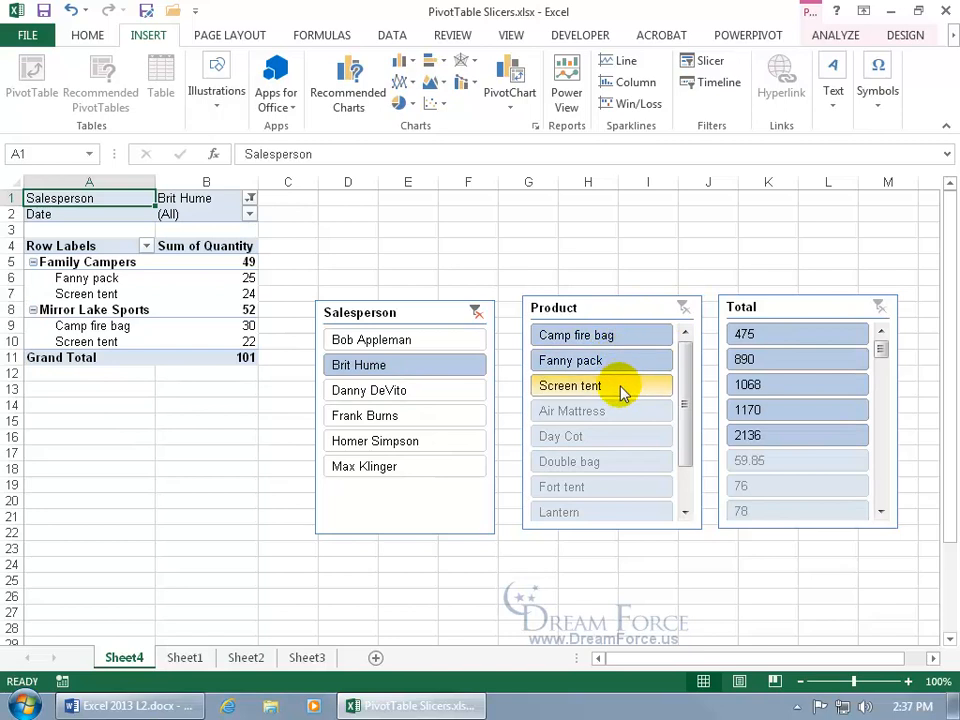
# Step: Filter the Product slicer in turn by Camp fire bag, Fanny pack and finally Screen tent alone
pyautogui.click(615, 341)
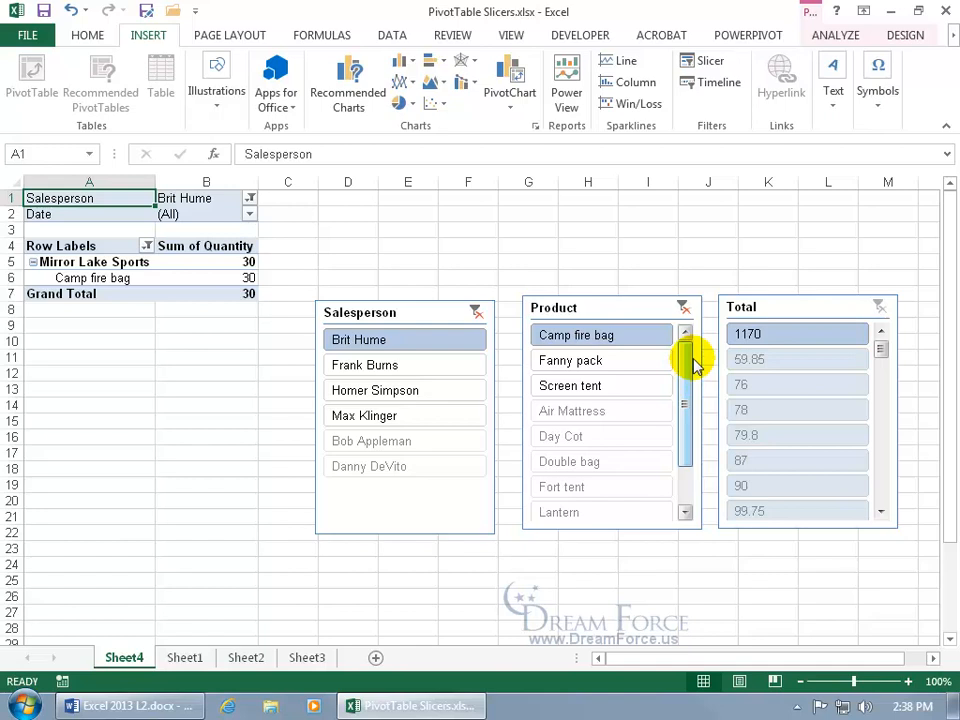
pyautogui.click(682, 308)
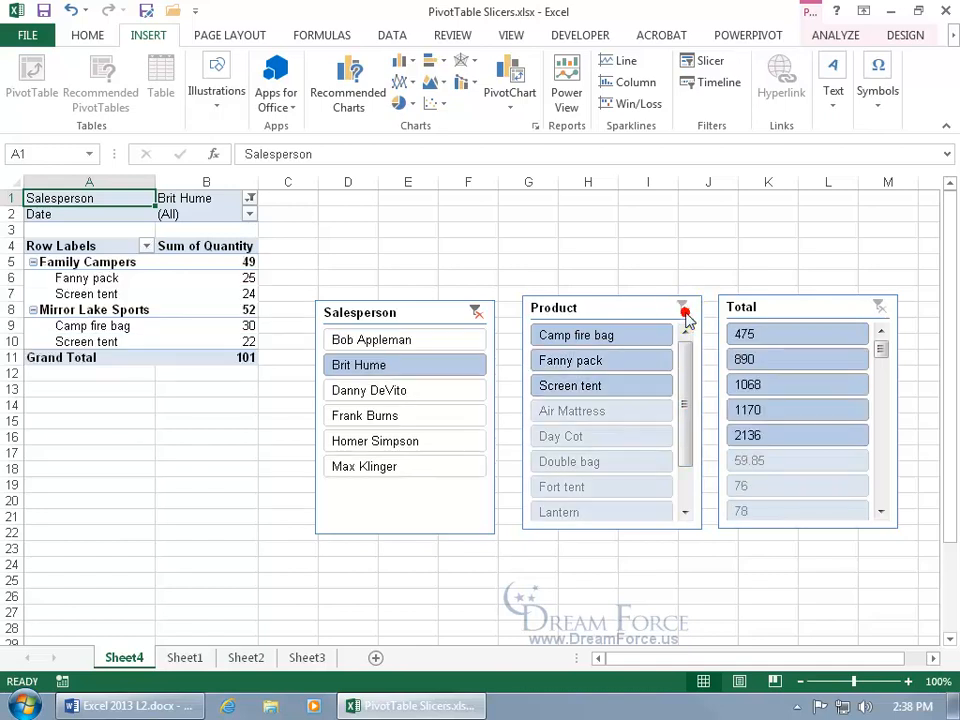
pyautogui.click(615, 340)
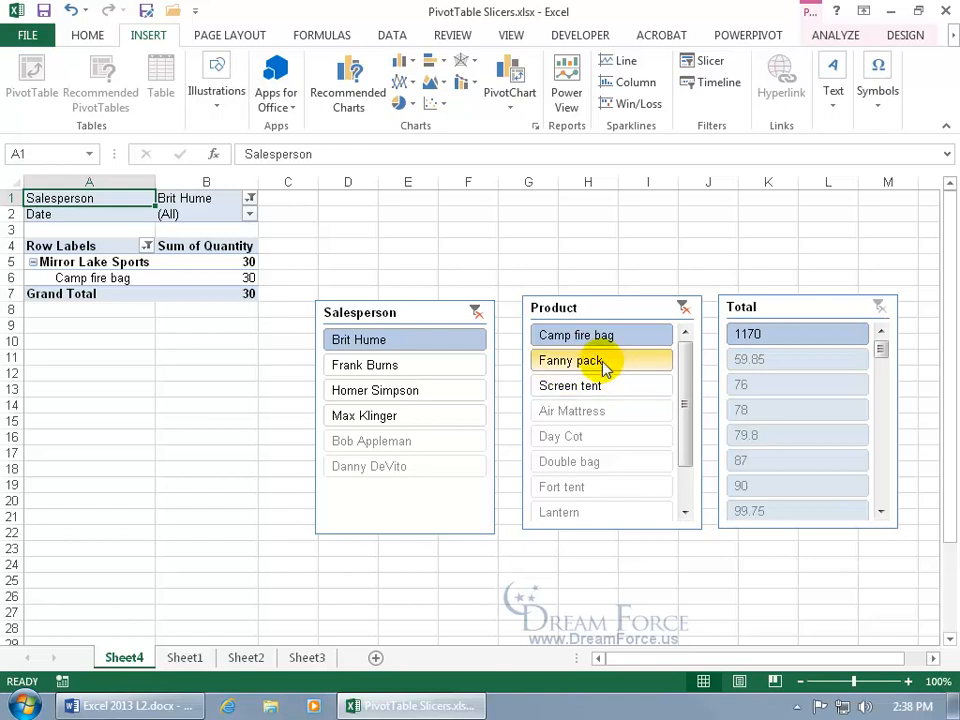
pyautogui.click(608, 362)
pyautogui.click(617, 390)
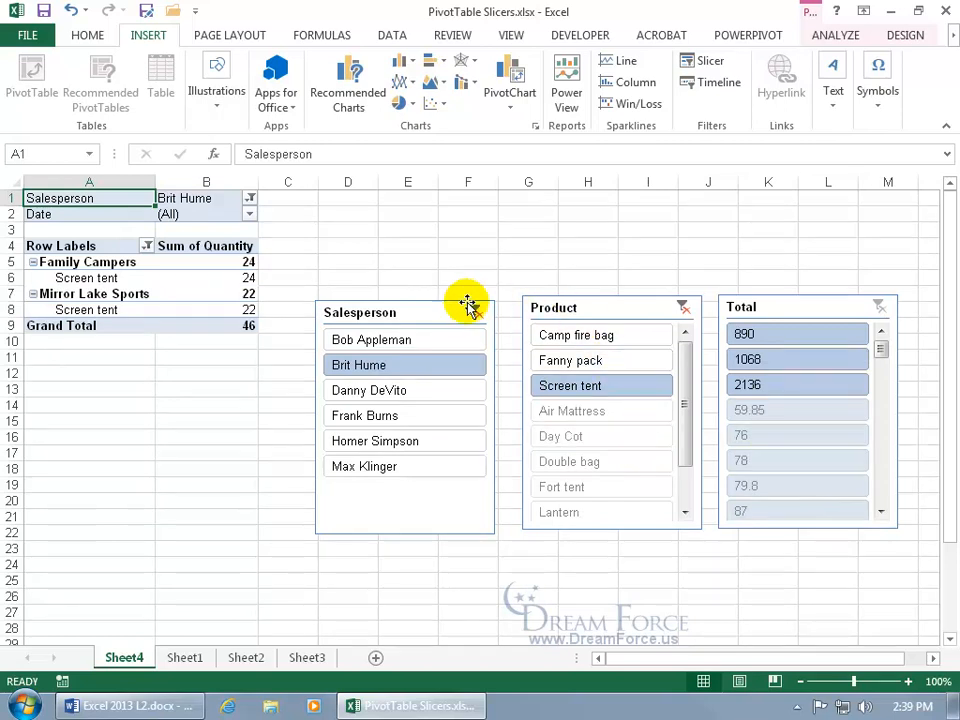
# Step: Apply the light purple slicer style to the Salesperson slicer
pyautogui.click(429, 311)
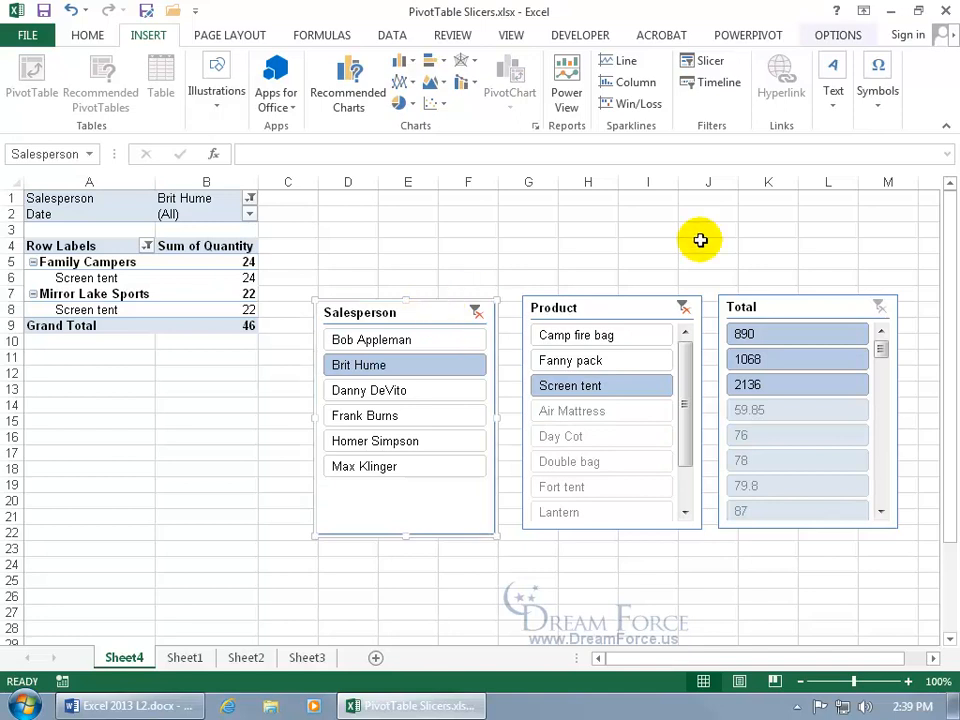
pyautogui.click(838, 36)
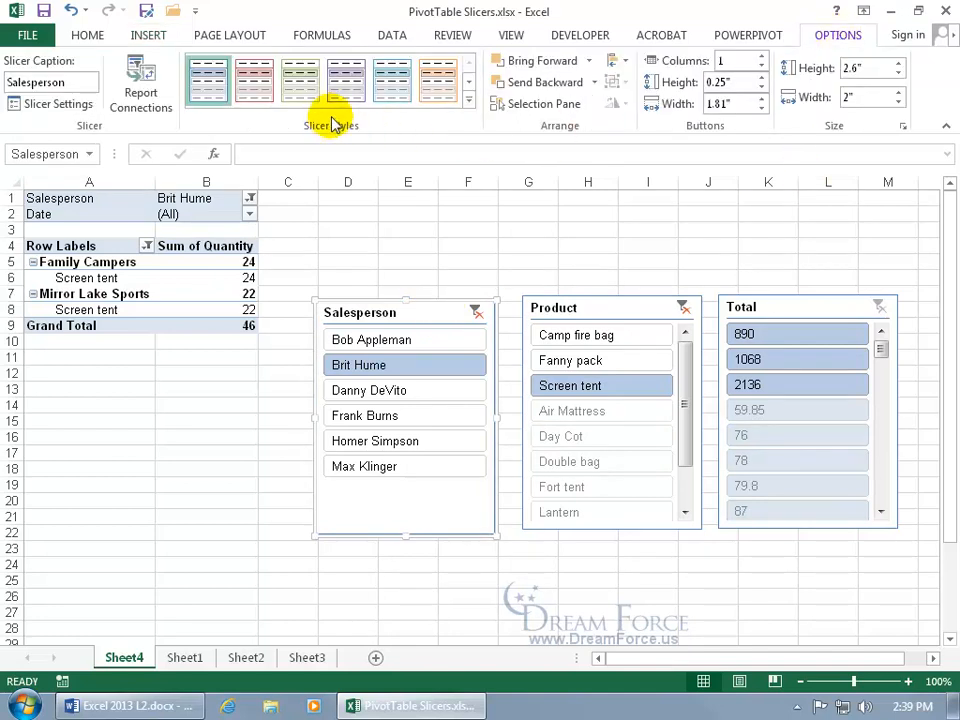
pyautogui.click(346, 82)
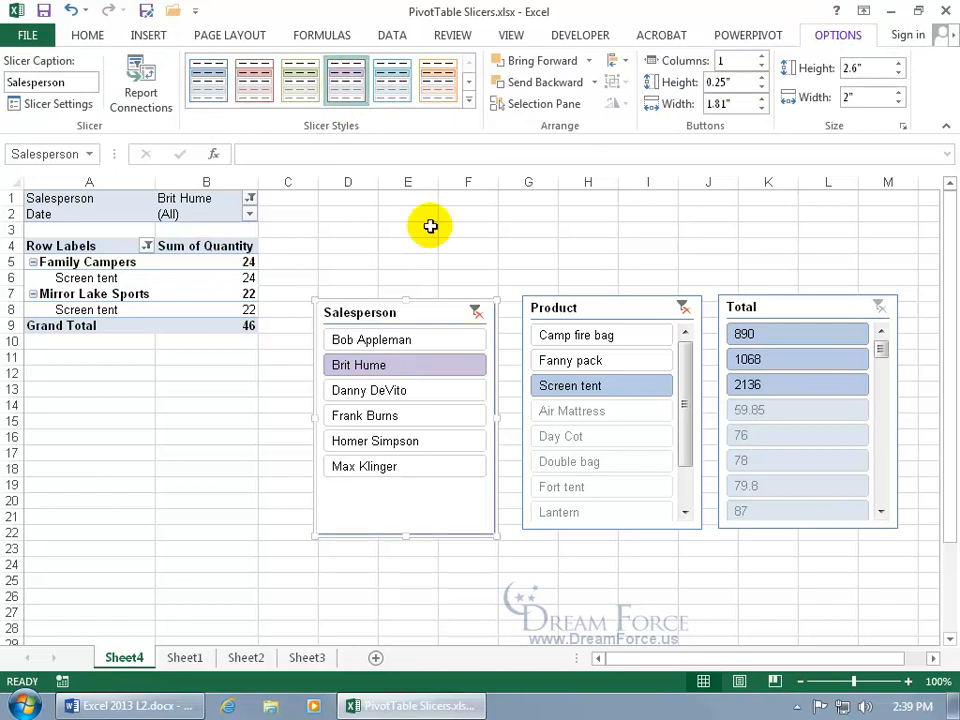
# Step: Apply the light orange slicer style to the Product slicer and the light green style to the Total slicer
pyautogui.click(611, 311)
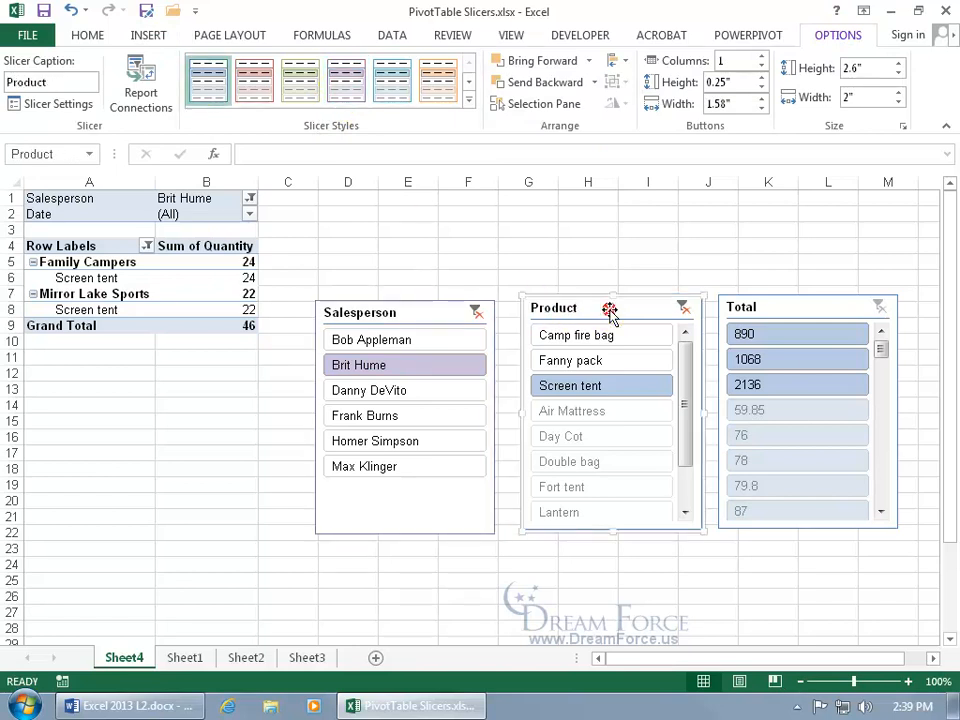
pyautogui.click(435, 93)
pyautogui.click(778, 310)
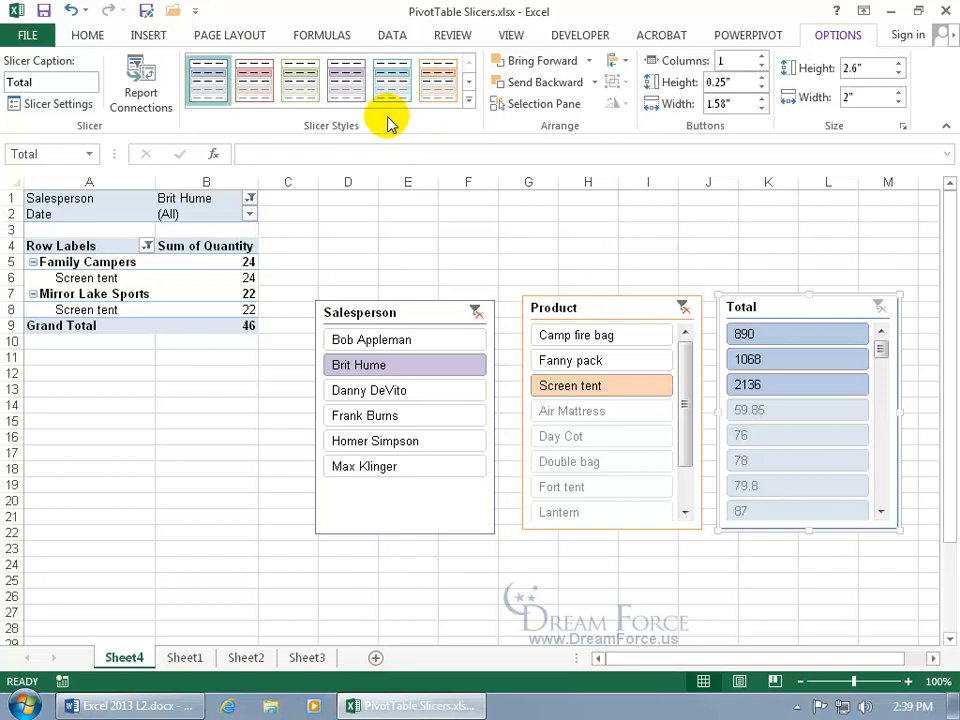
pyautogui.click(300, 84)
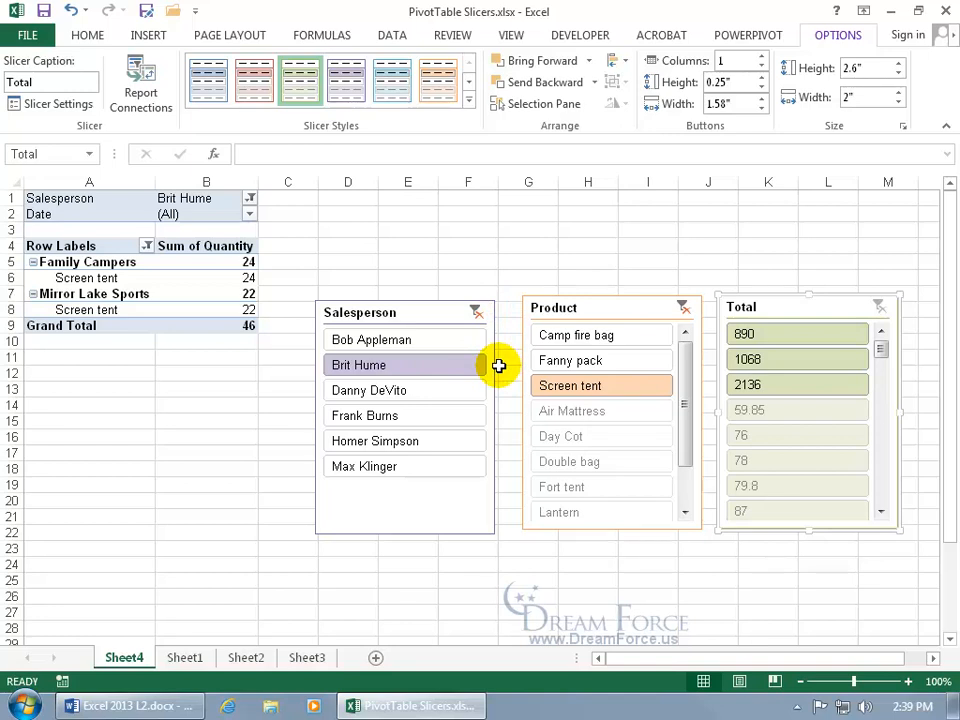
# Step: Clear the filters on the Salesperson and Product slicers
pyautogui.click(476, 312)
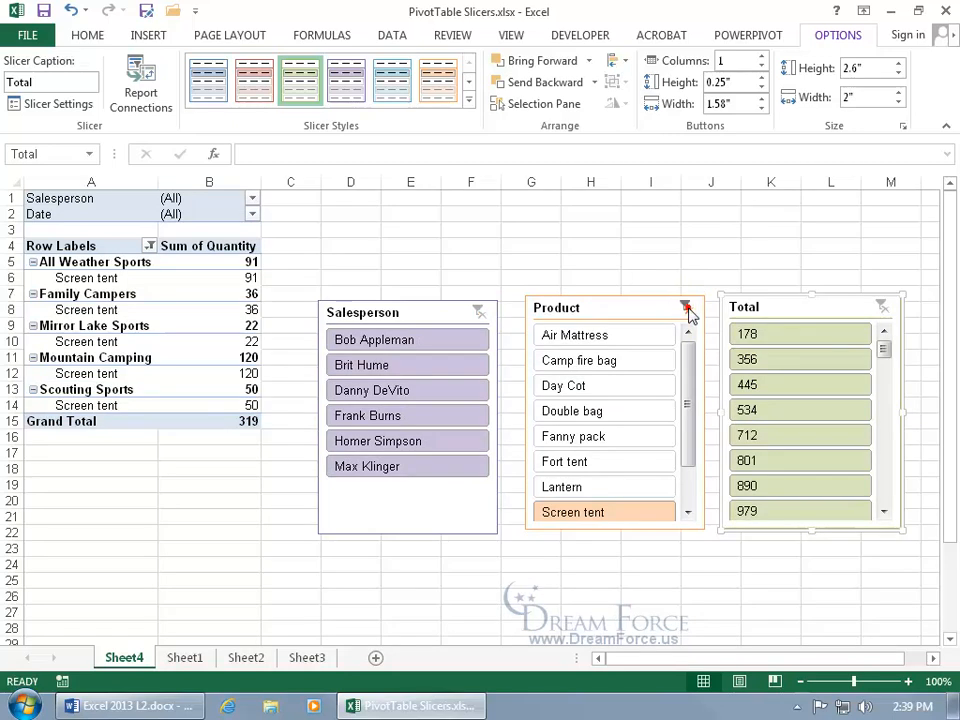
pyautogui.click(688, 310)
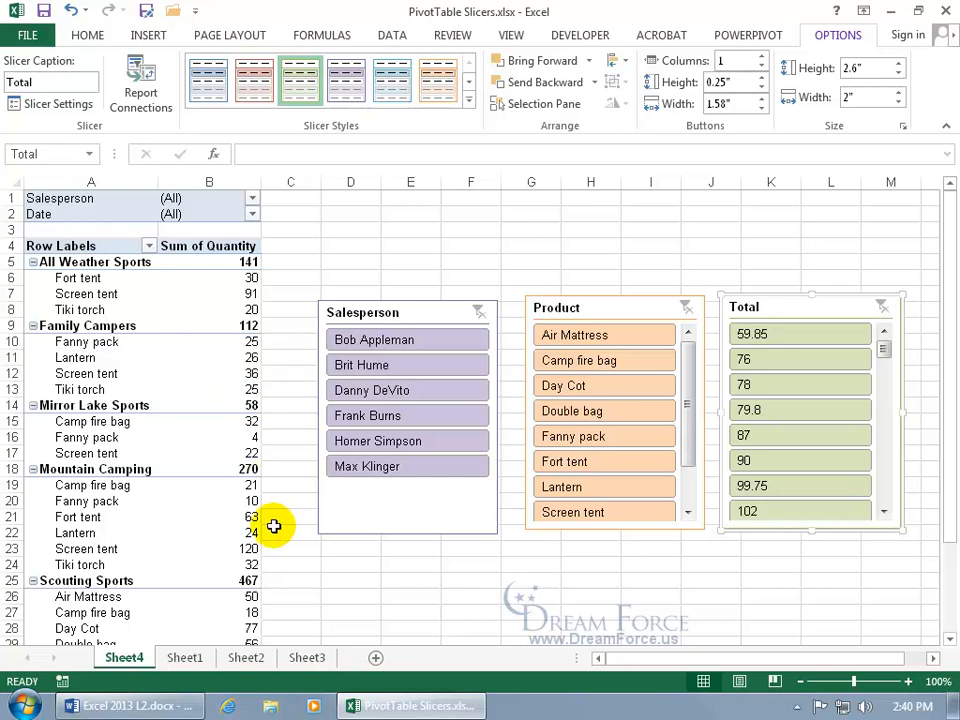
pyautogui.click(316, 571)
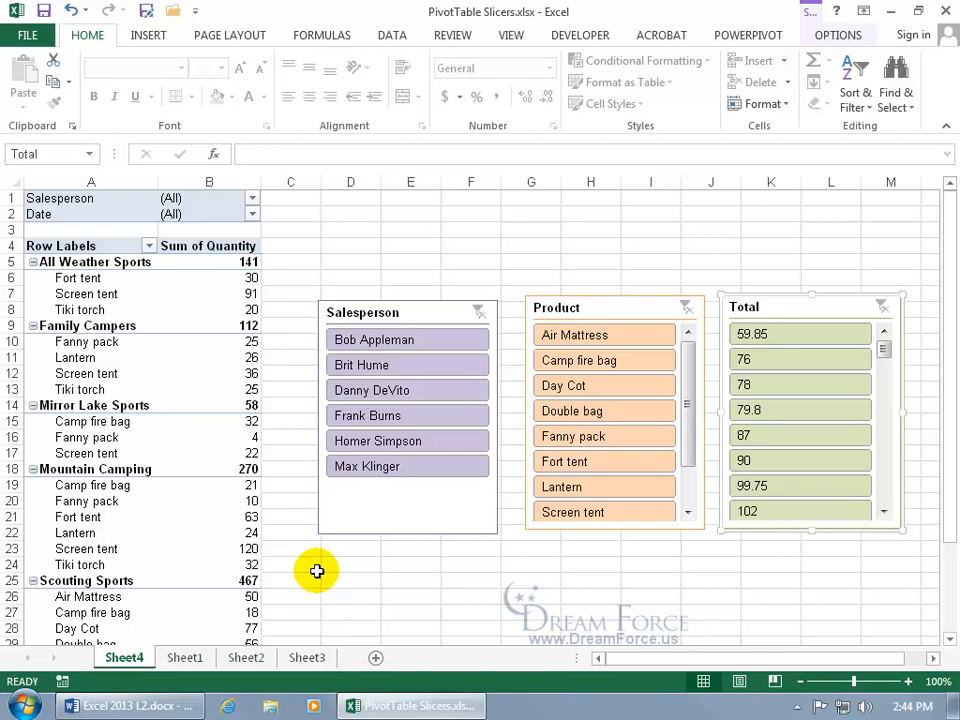
# Step: Create a PivotTable on a new worksheet from the Sheet1 data range A1:H109
pyautogui.click(180, 657)
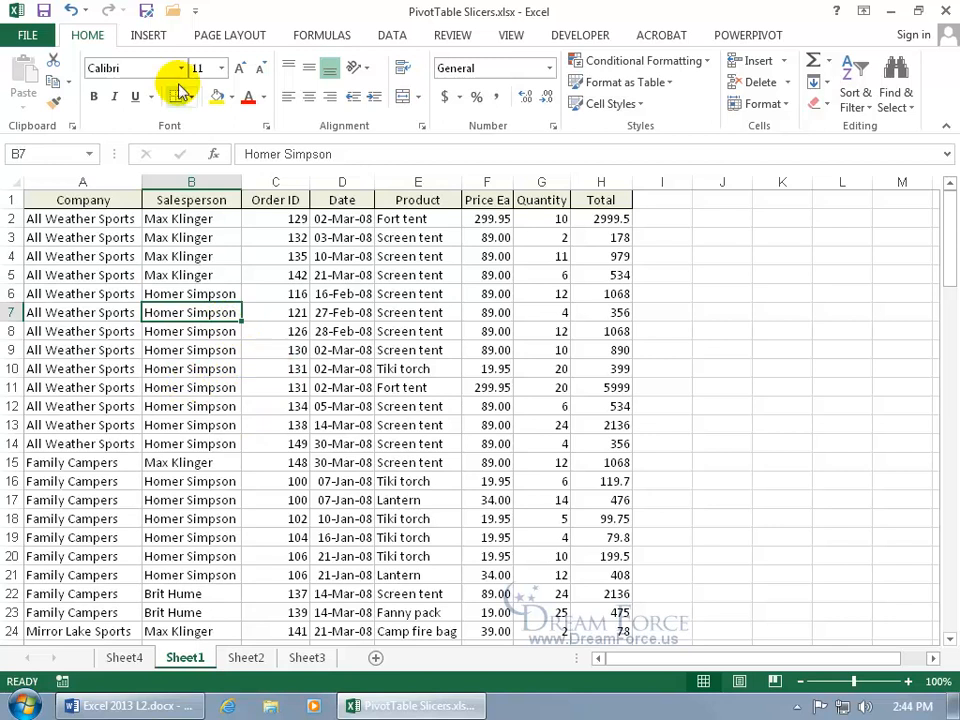
pyautogui.click(150, 35)
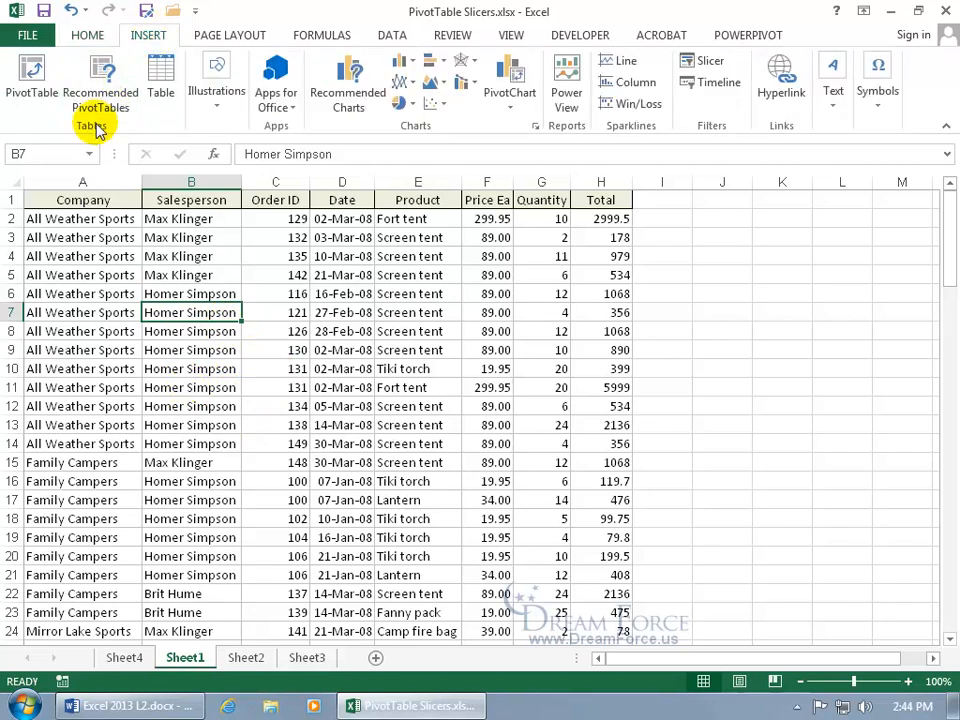
pyautogui.click(30, 80)
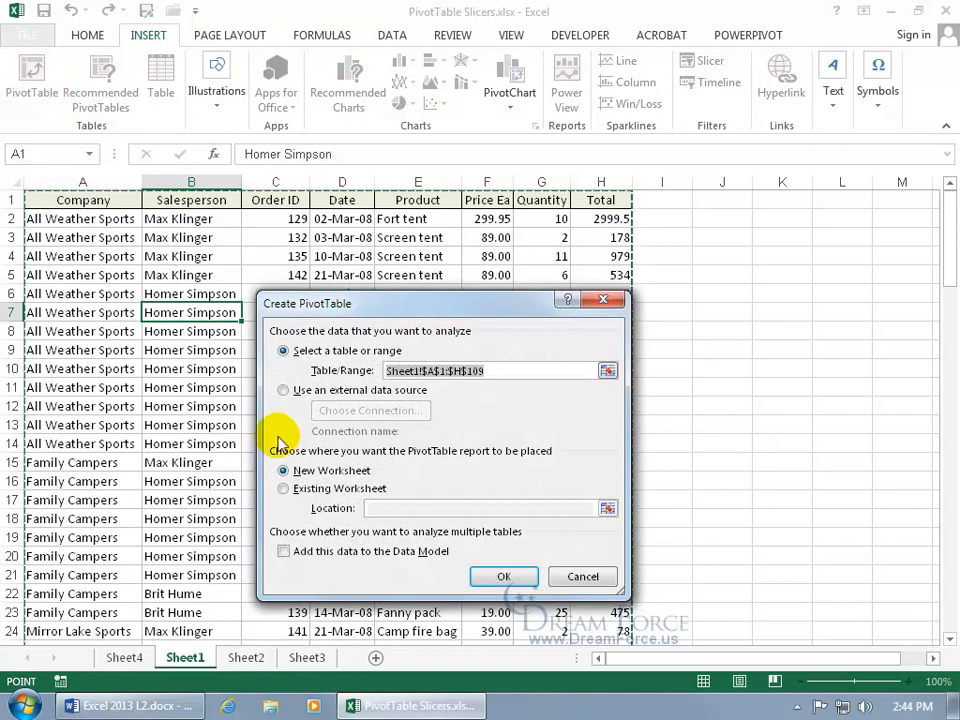
pyautogui.click(500, 575)
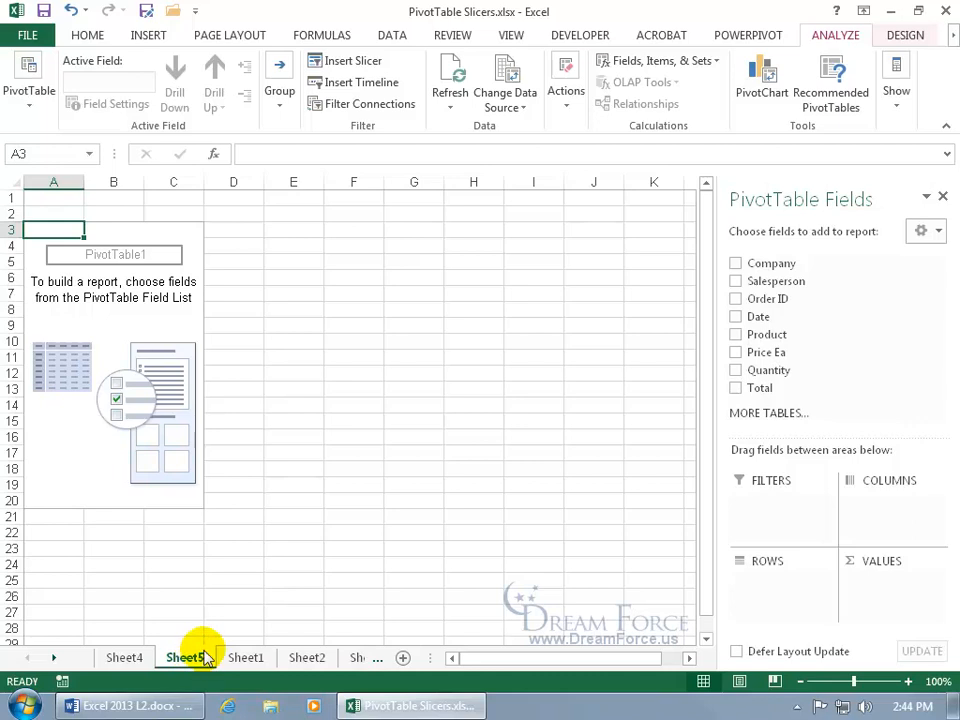
# Step: Add the Salesperson, Company, Date, Product and Quantity fields to the new PivotTable
pyautogui.click(735, 281)
pyautogui.click(736, 264)
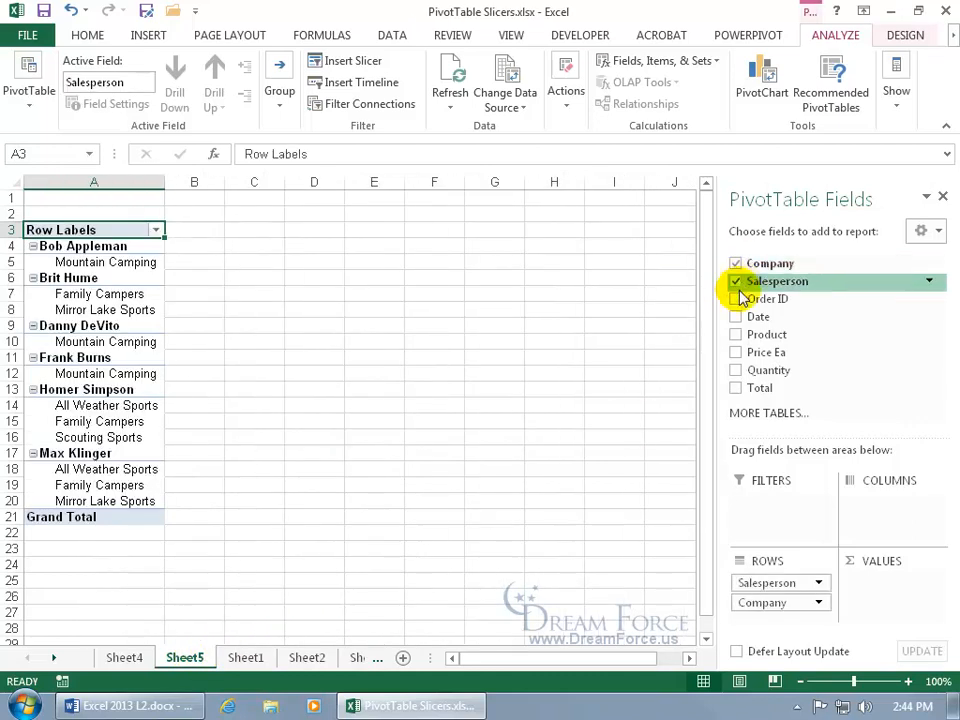
pyautogui.click(736, 316)
pyautogui.click(736, 334)
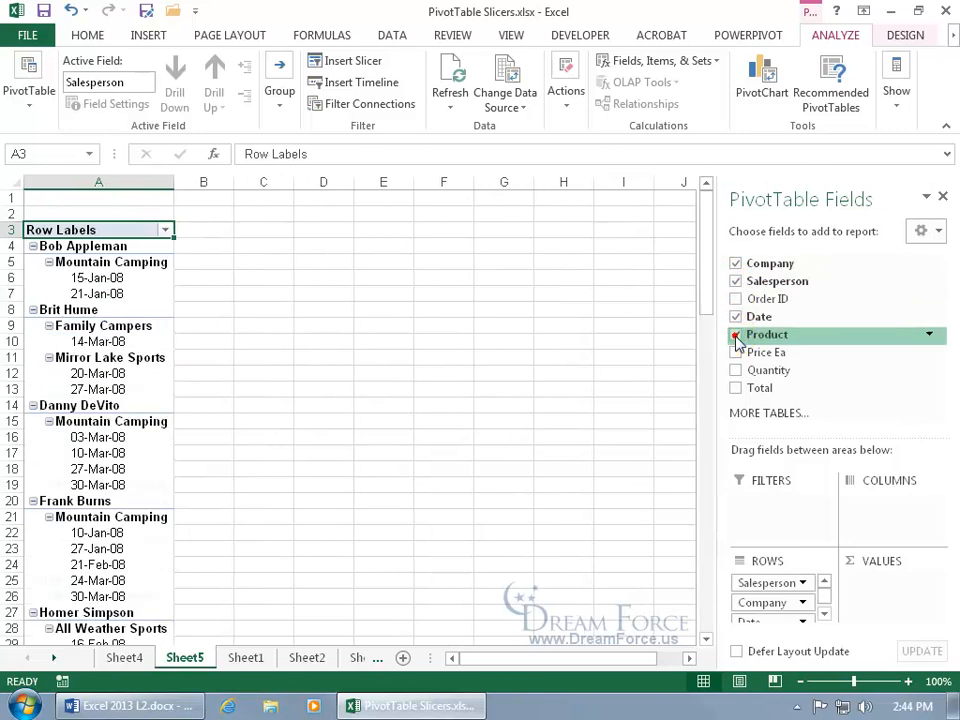
pyautogui.click(736, 370)
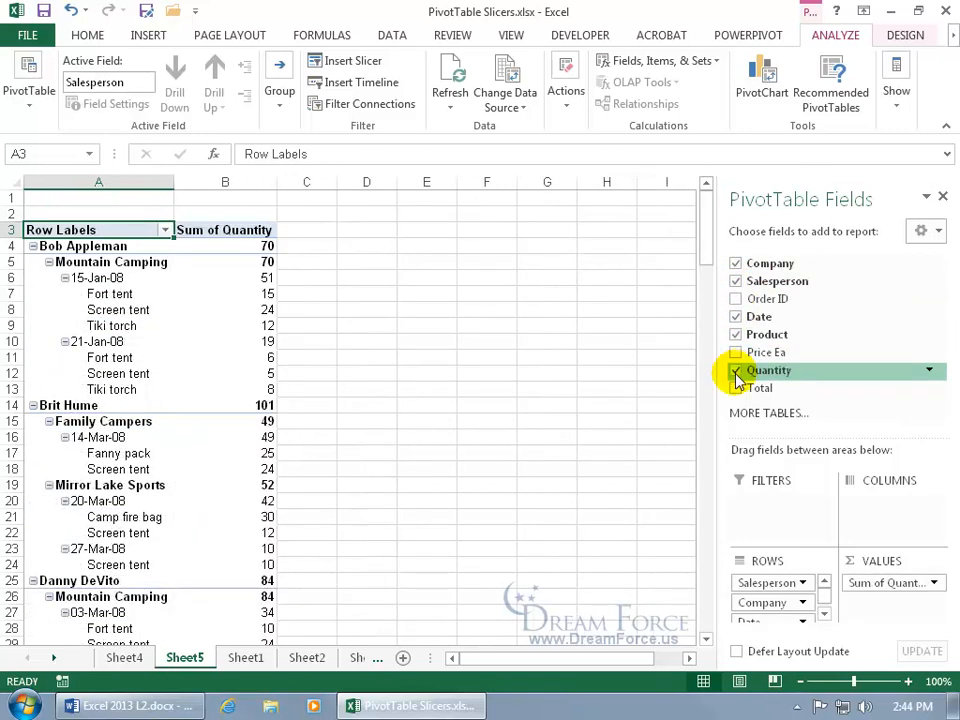
# Step: Move the Salesperson and Date fields from the rows to the report filters
pyautogui.moveTo(825, 583); pyautogui.dragTo(787, 503)
pyautogui.scroll(2, 828, 598)
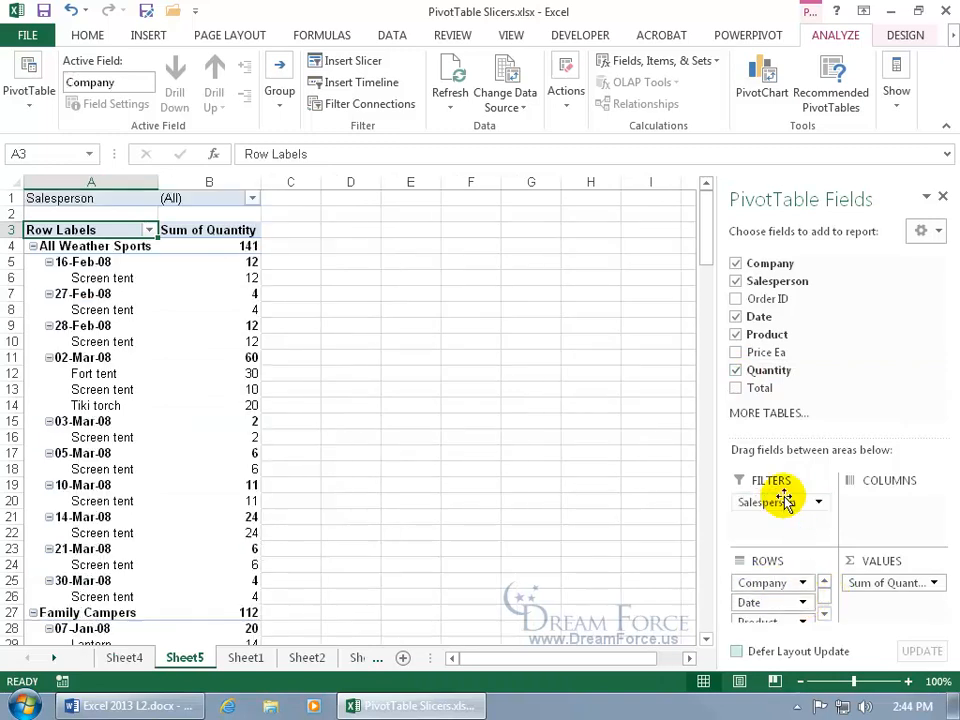
pyautogui.moveTo(780, 604); pyautogui.dragTo(787, 532)
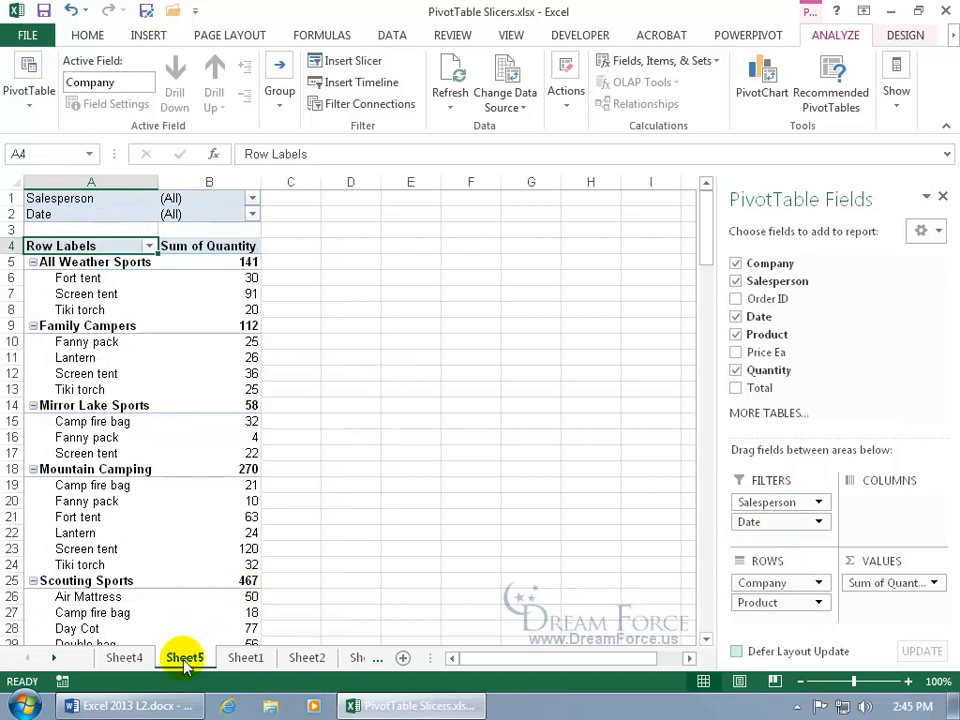
# Step: Rename the new PivotTable sheet as P2 and the sheet with the slicers as P1
pyautogui.moveTo(184, 664); pyautogui.dragTo(184, 659)
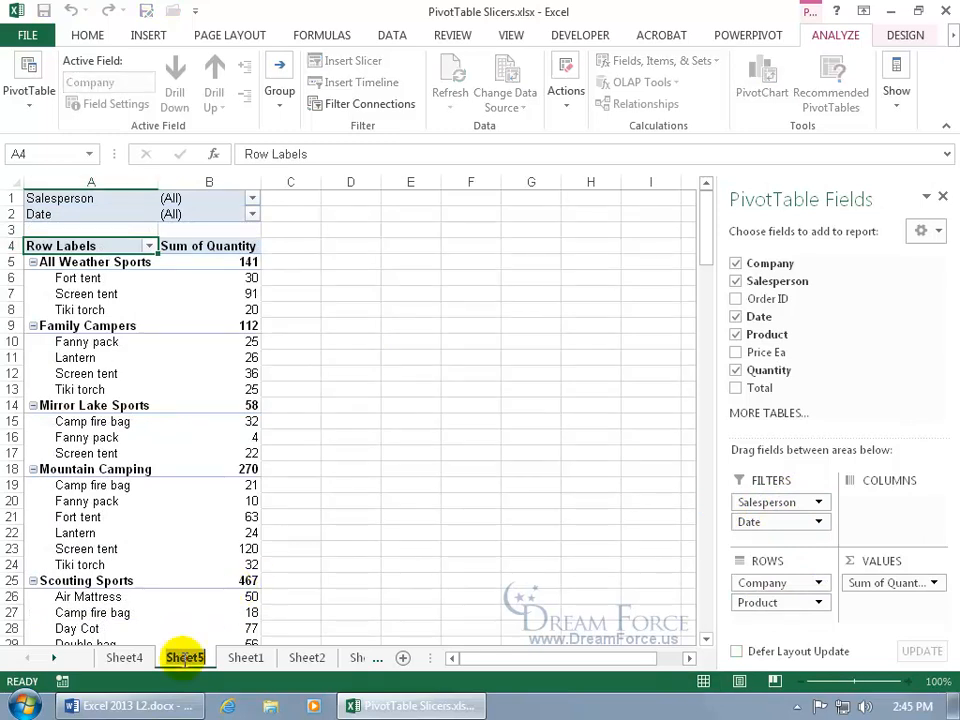
pyautogui.write('P2')
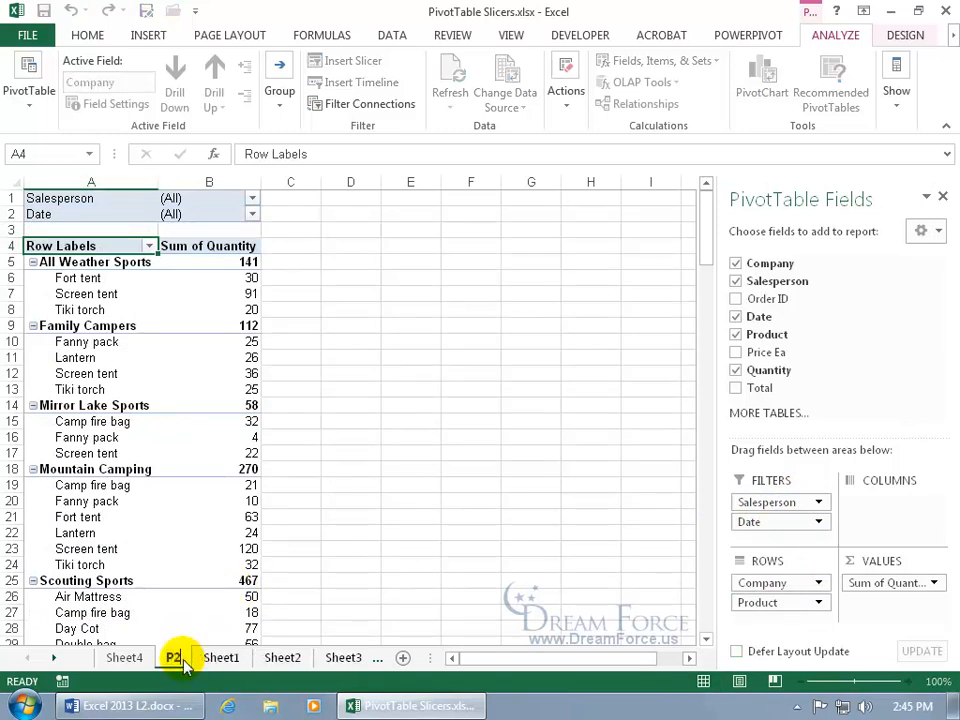
pyautogui.press('Return')
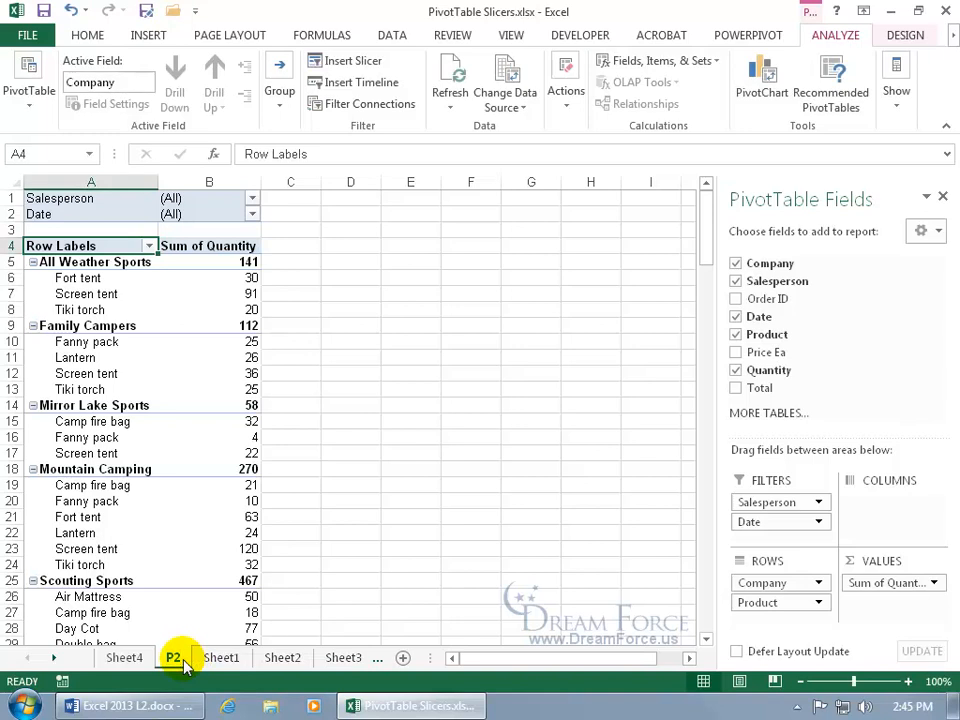
pyautogui.click(122, 659)
pyautogui.write('P1')
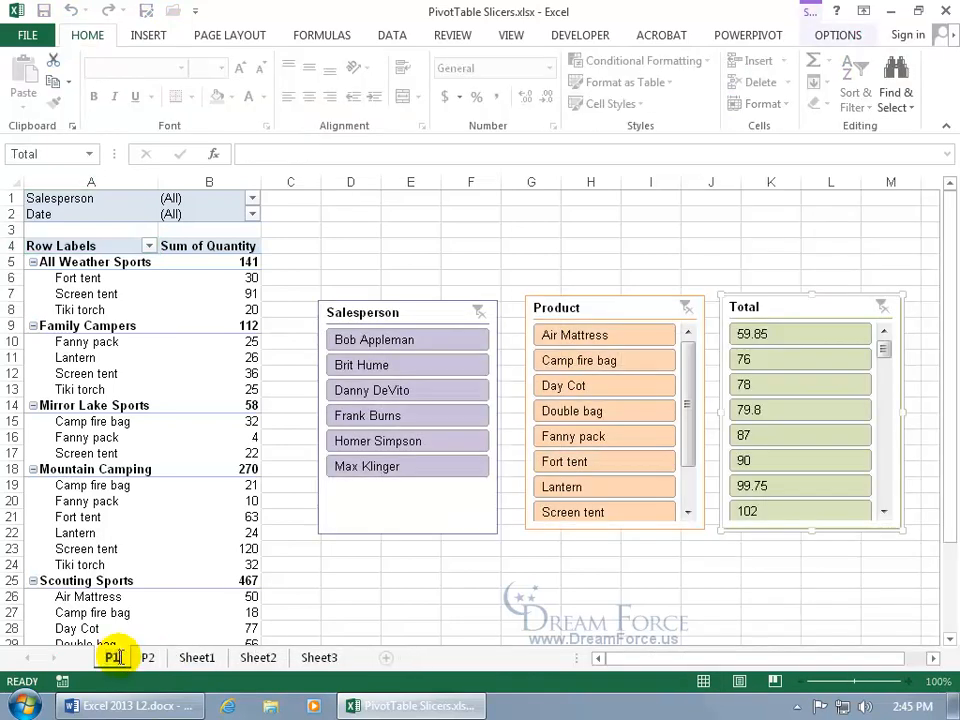
pyautogui.press('Return')
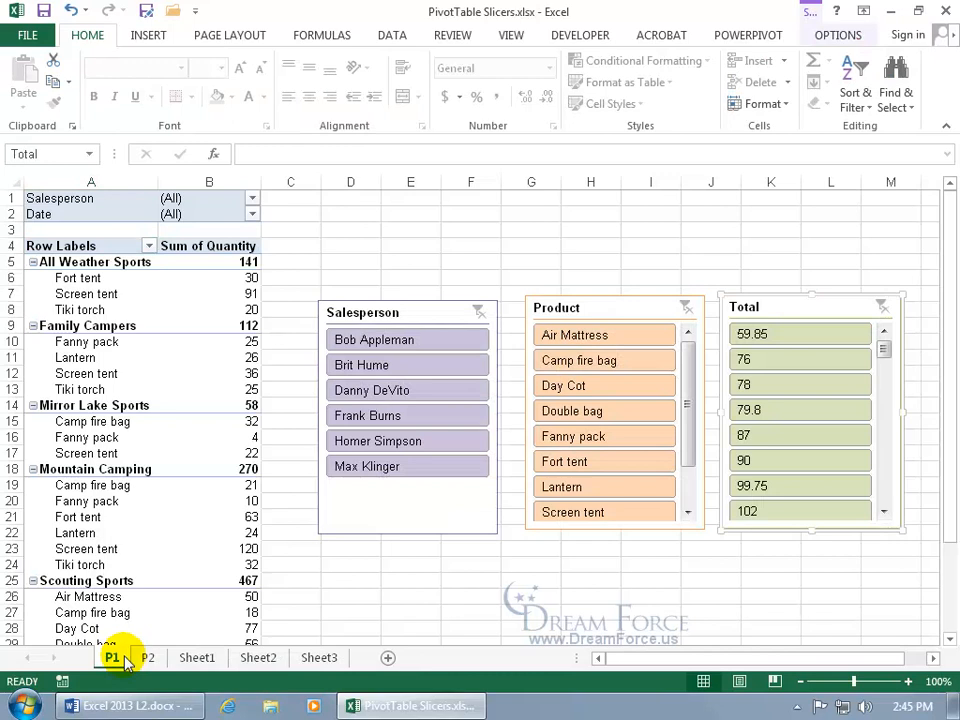
# Step: Rename the source data sheet, Sheet1, as Database
pyautogui.doubleClick(196, 657)
pyautogui.write('Database')
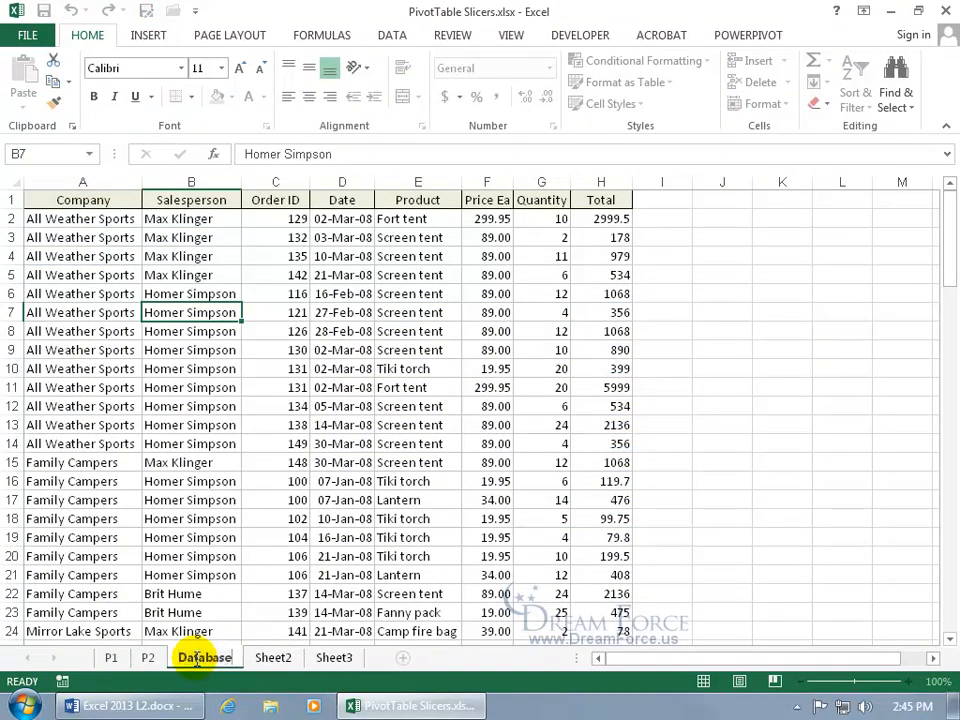
pyautogui.press('Return')
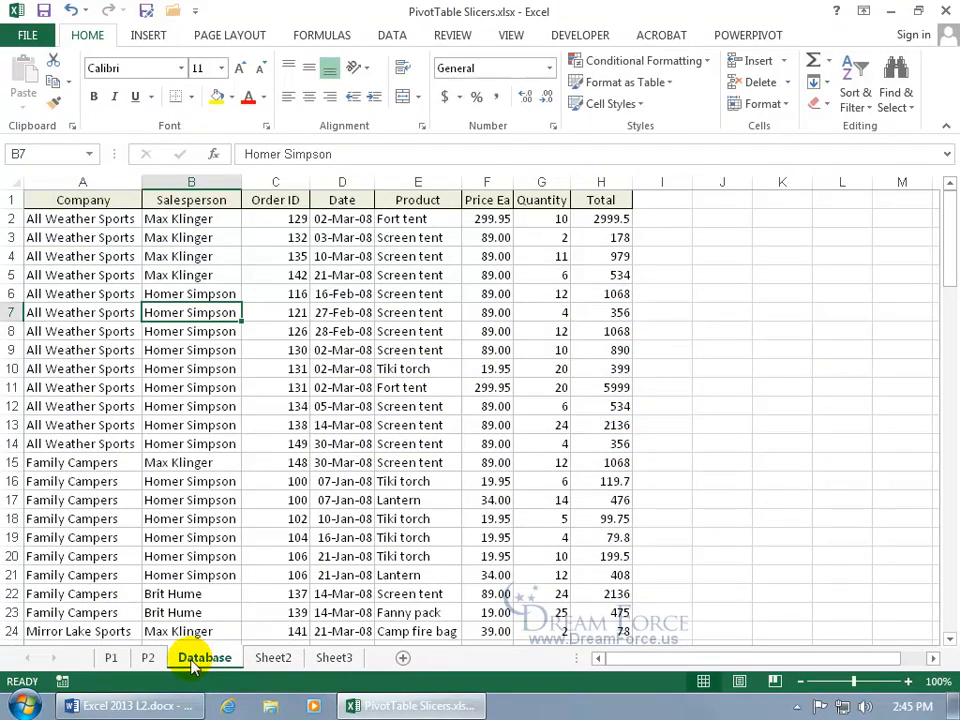
# Step: Connect the Salesperson slicer on sheet P1 to the PivotTable on sheet P2 as well
pyautogui.click(110, 657)
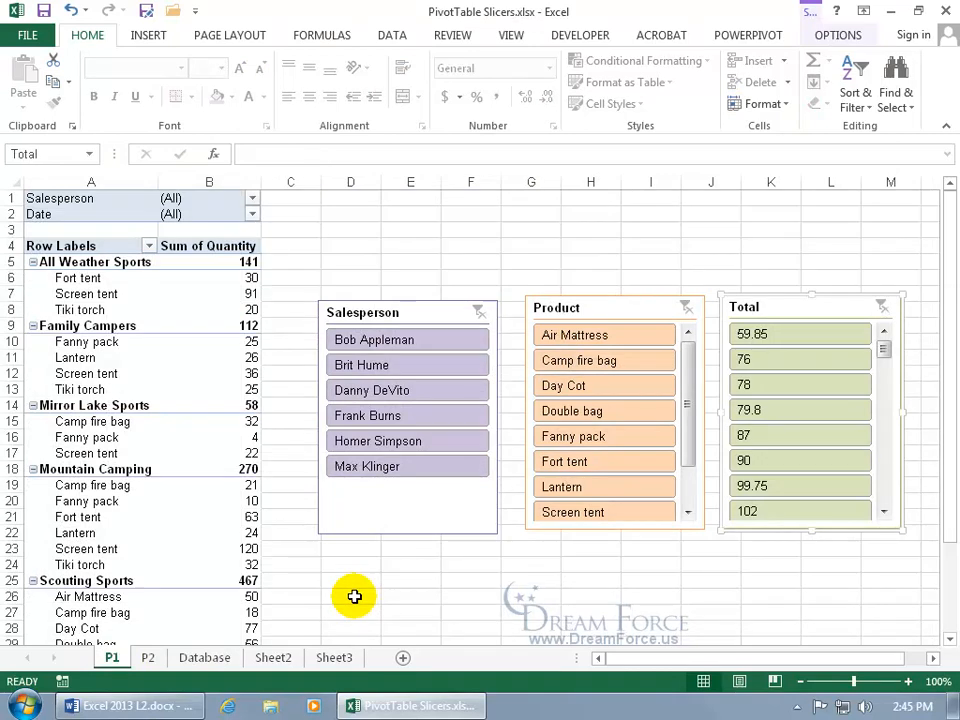
pyautogui.click(397, 498)
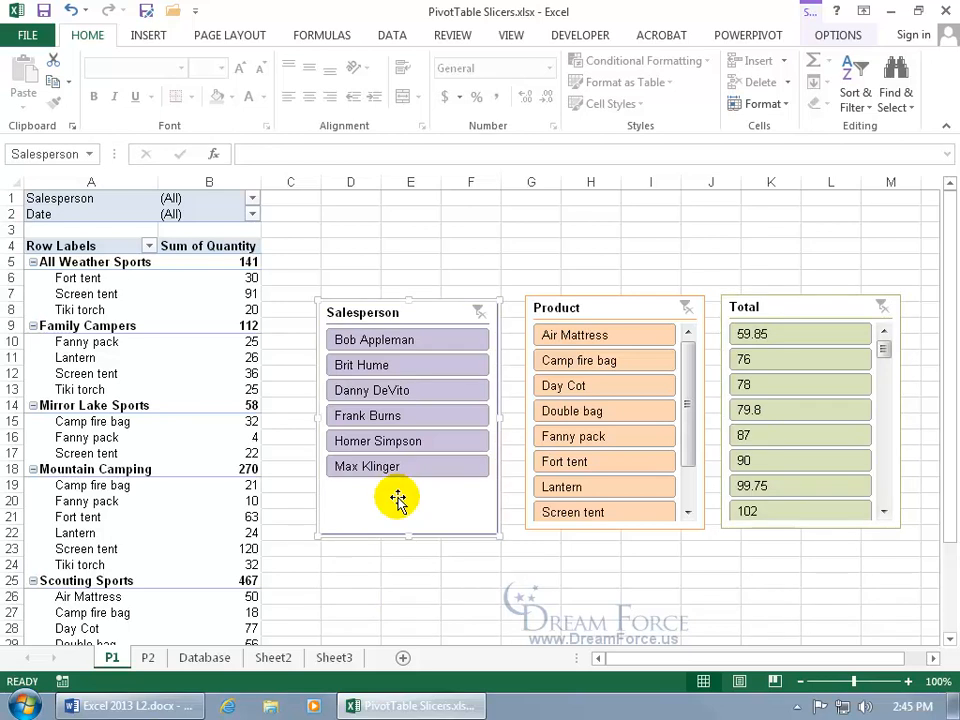
pyautogui.click(833, 35)
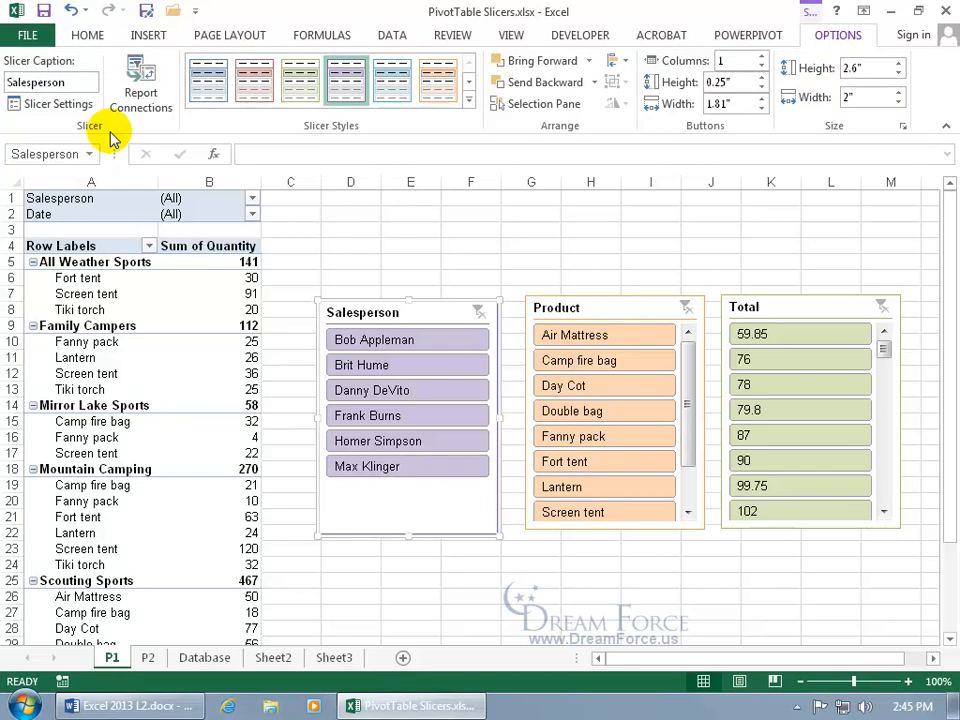
pyautogui.click(141, 86)
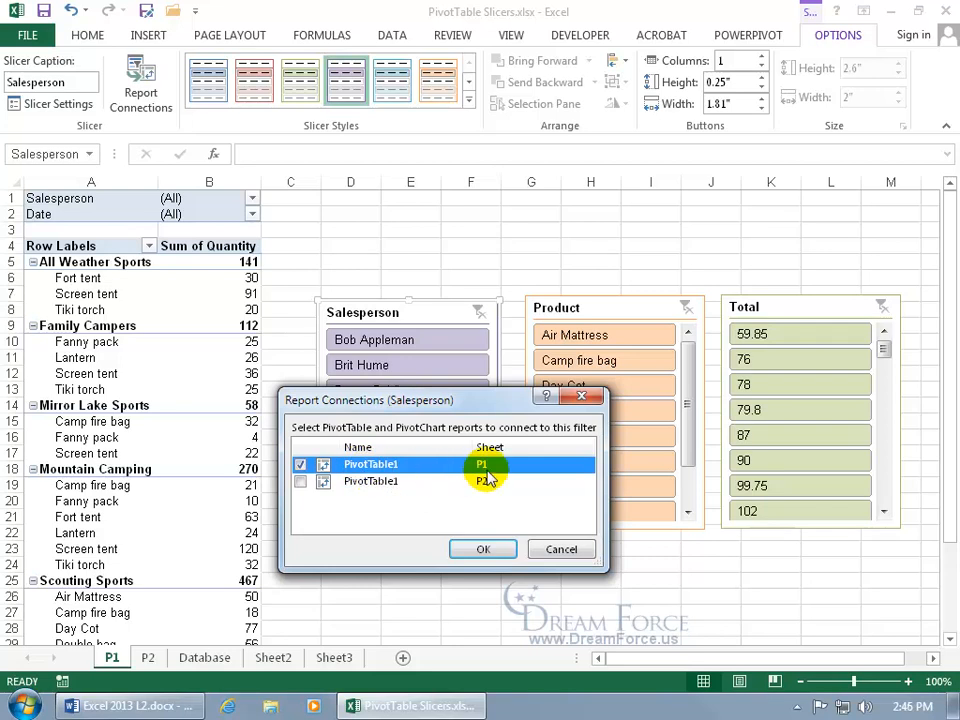
pyautogui.click(301, 482)
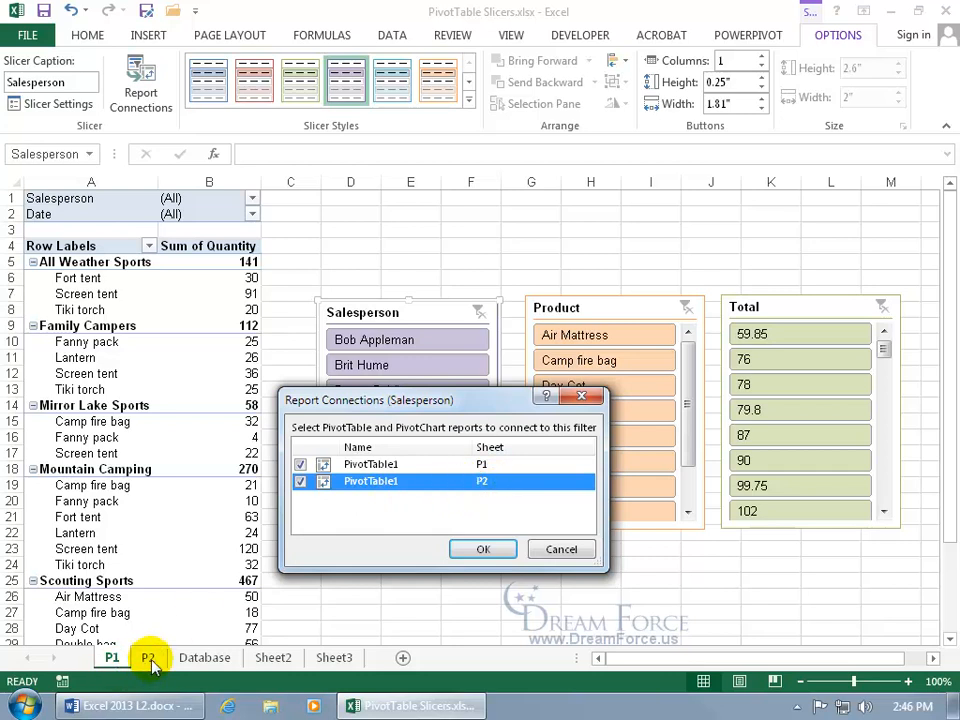
pyautogui.click(490, 552)
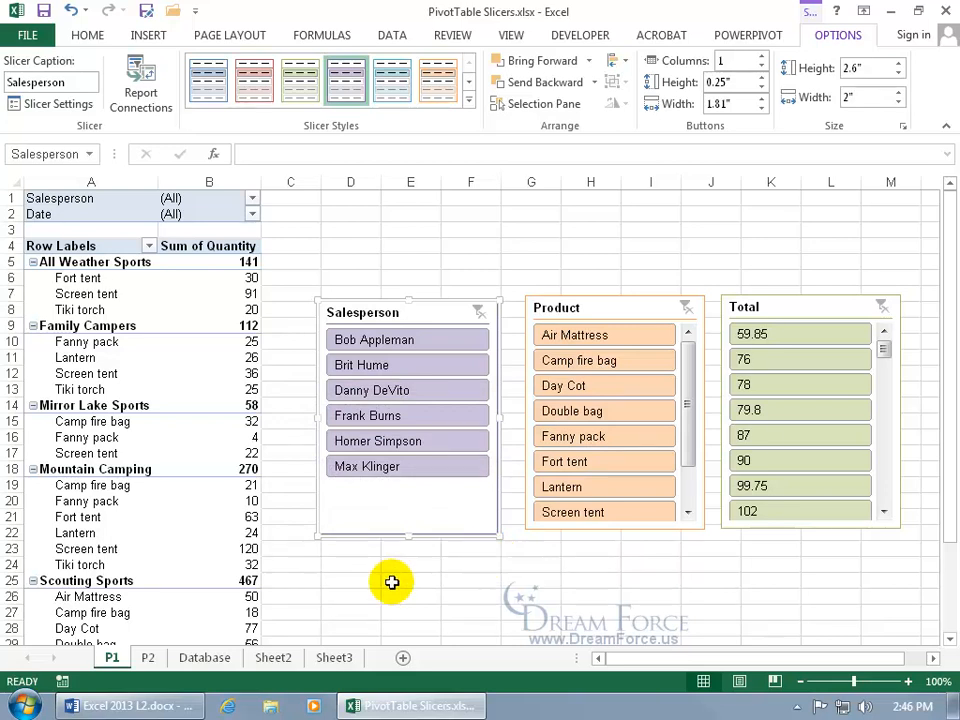
# Step: Connect the PivotTable on sheet P2 to the Product and Total slicers through its filter connections, and return to sheet P1
pyautogui.click(148, 657)
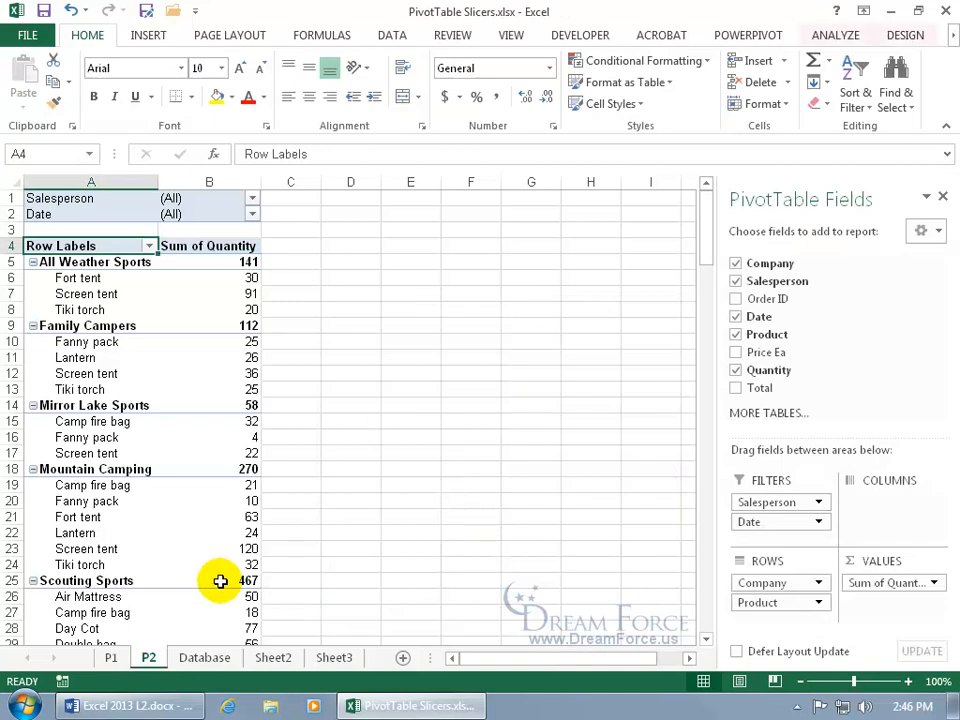
pyautogui.click(80, 373)
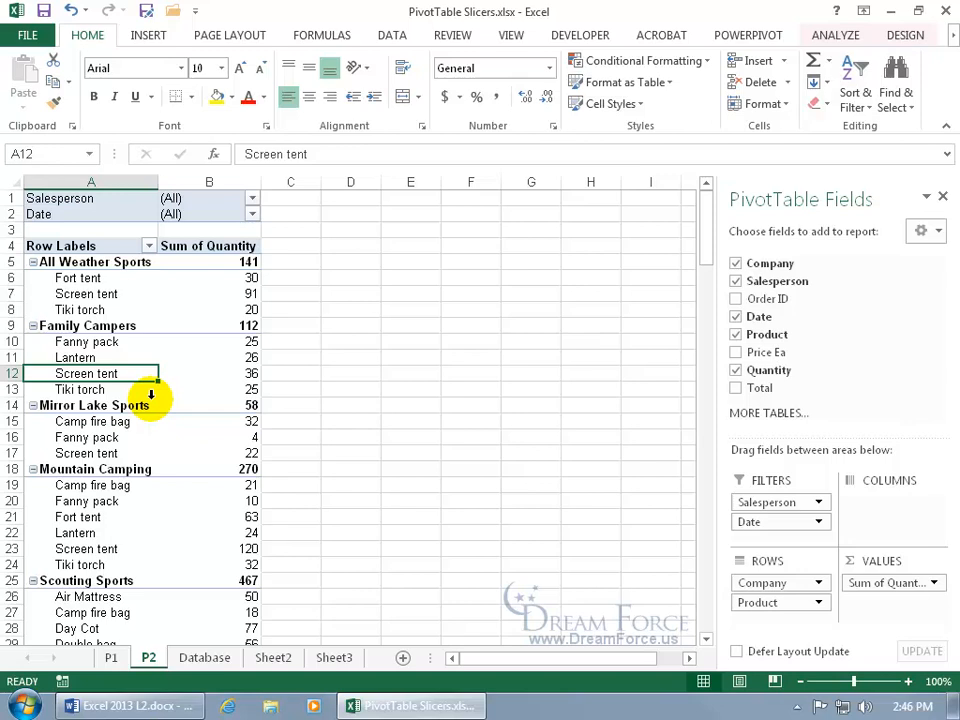
pyautogui.moveTo(186, 390)
pyautogui.click(835, 37)
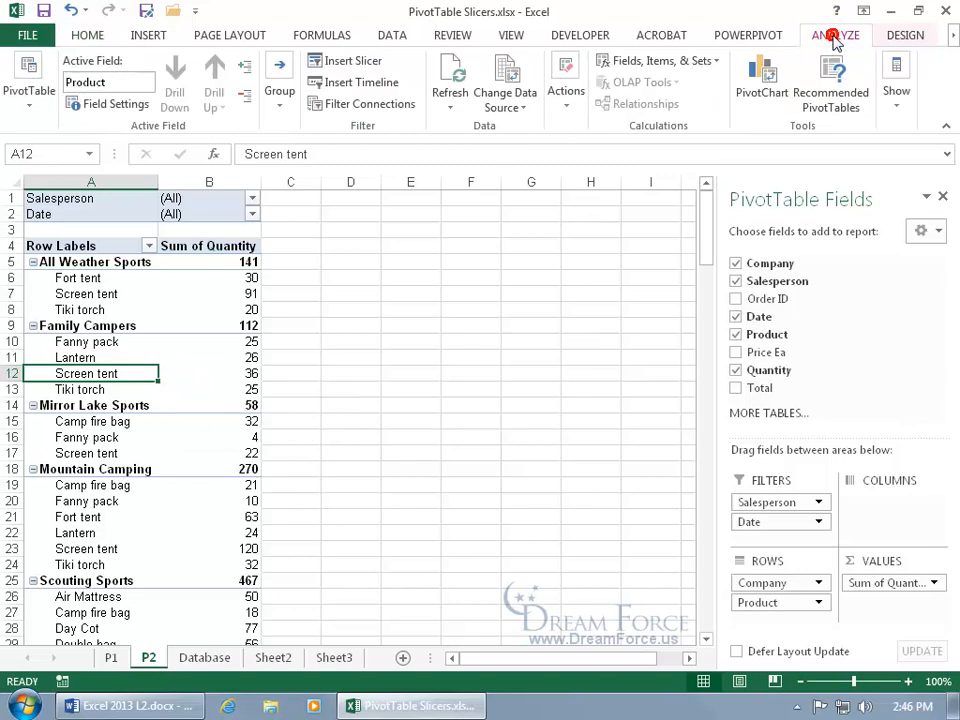
pyautogui.click(389, 106)
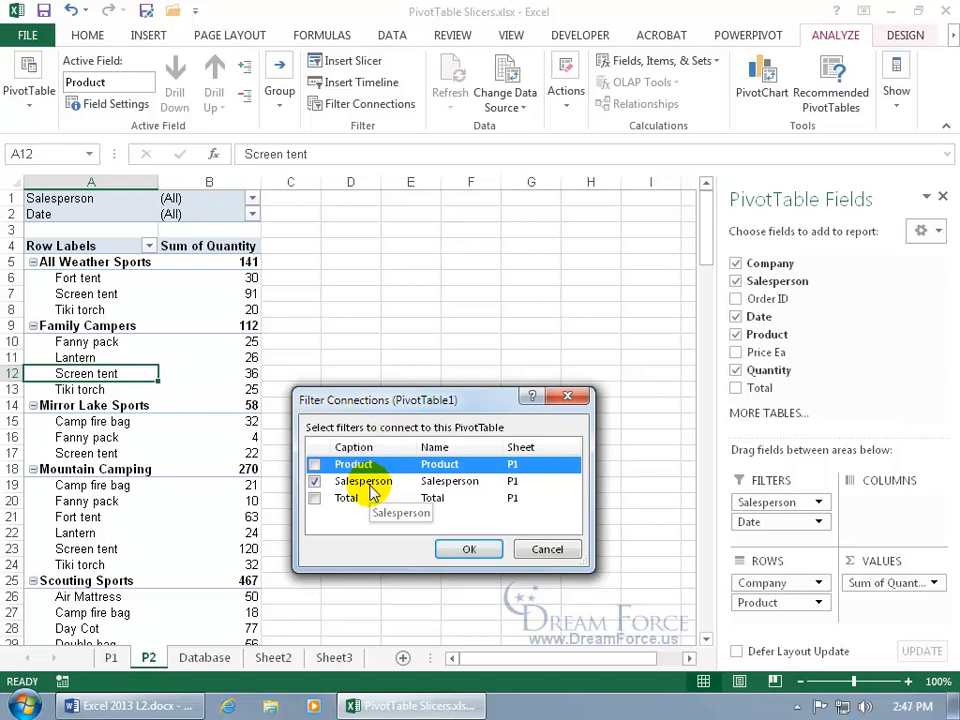
pyautogui.click(314, 464)
pyautogui.click(314, 497)
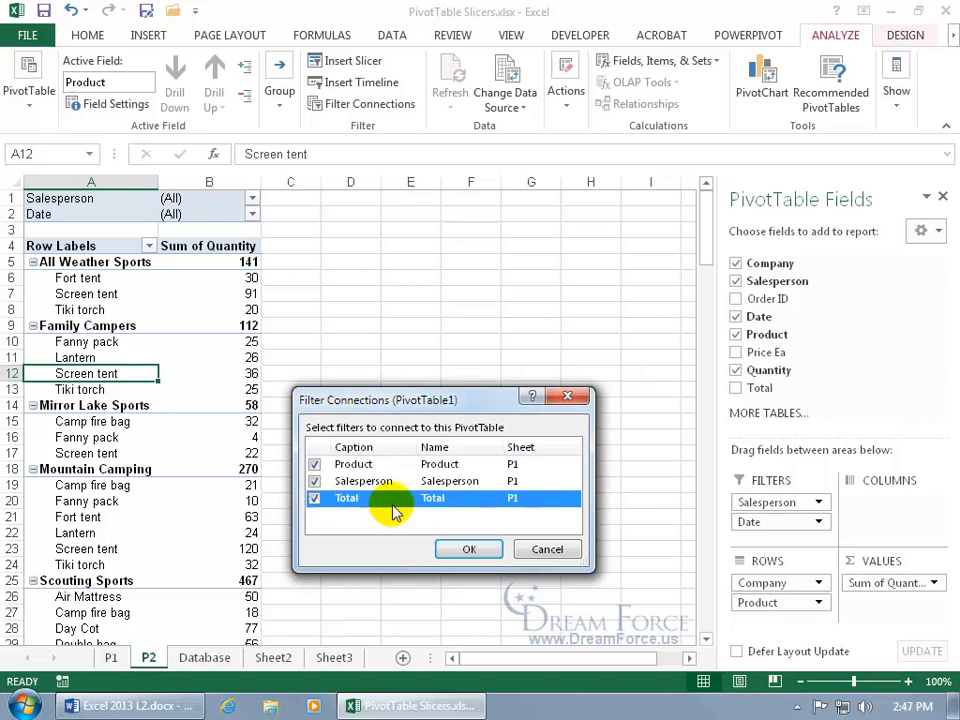
pyautogui.click(480, 549)
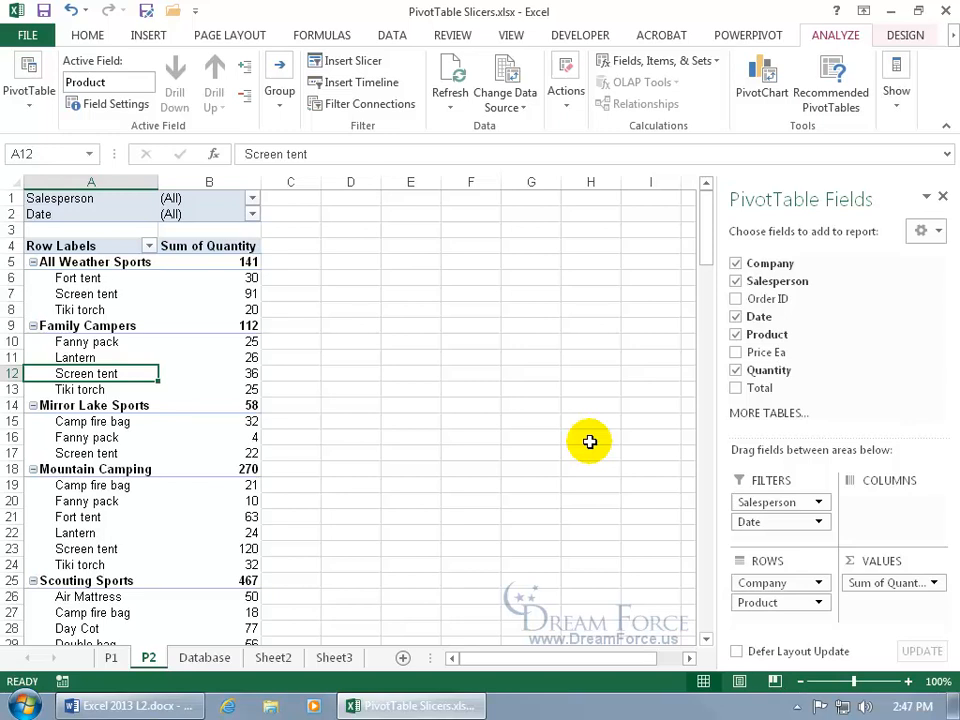
pyautogui.click(113, 657)
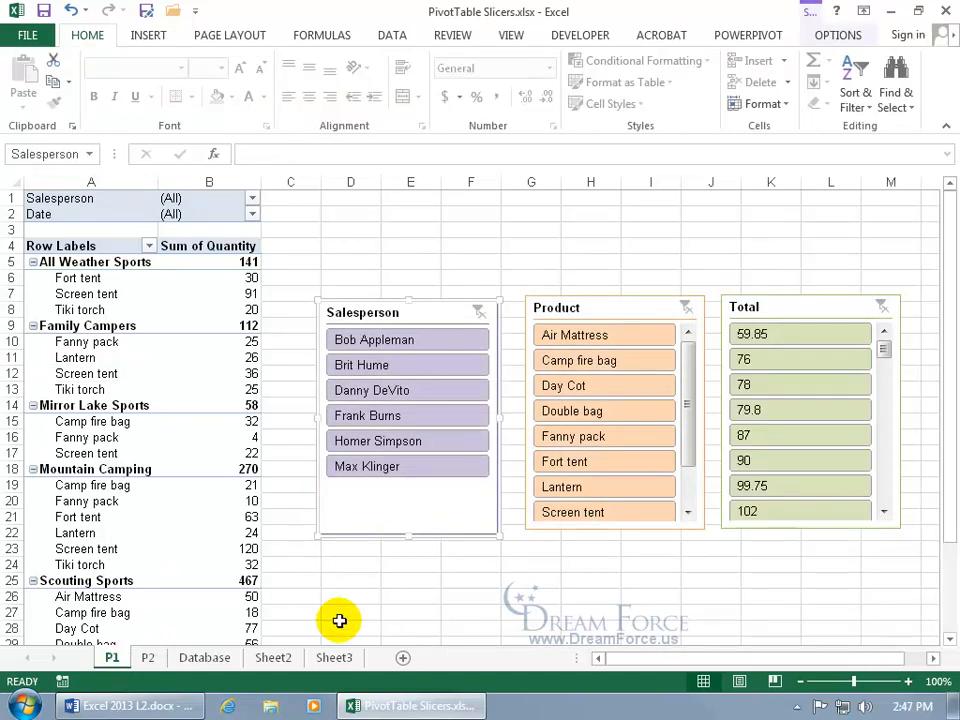
# Step: Filter by the first salesperson in the Salesperson slicer and compare the PivotTables on sheets P1 and P2
pyautogui.click(426, 341)
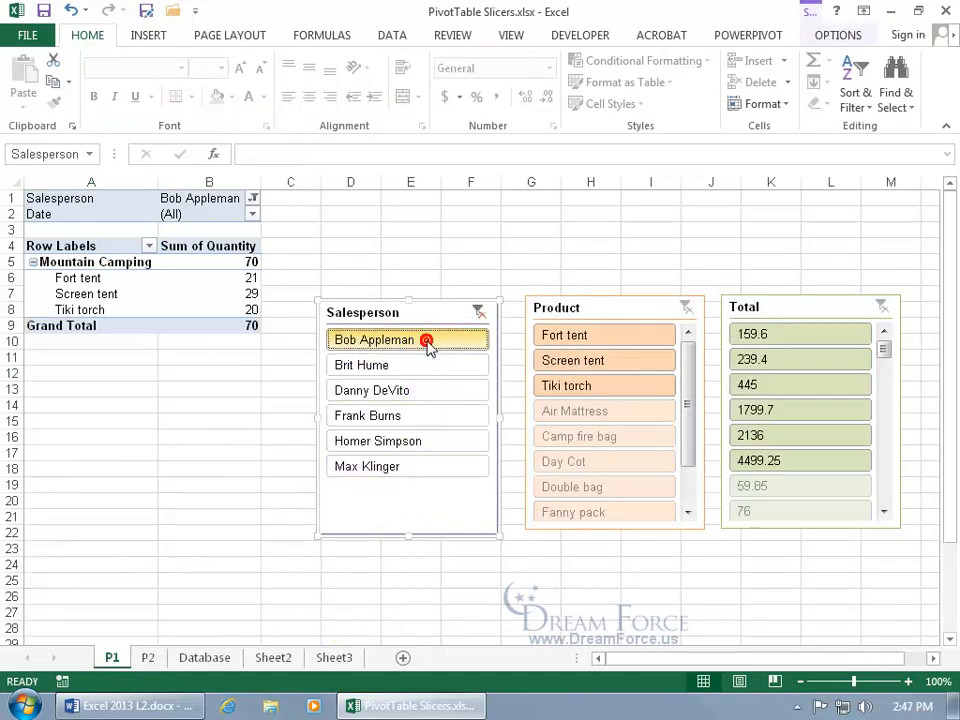
pyautogui.click(150, 656)
pyautogui.click(208, 198)
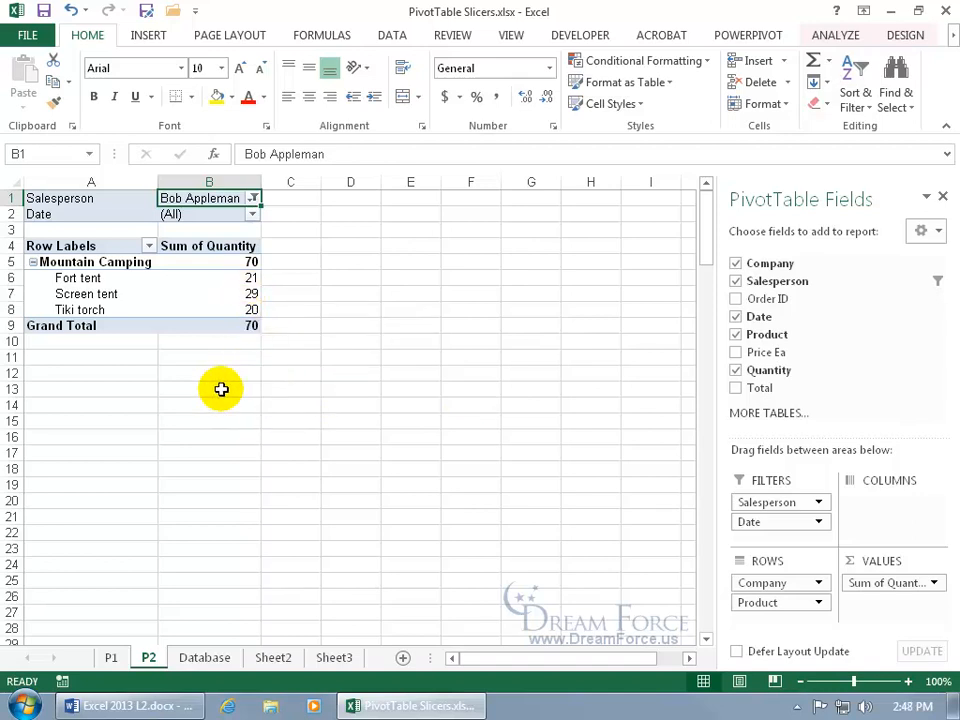
pyautogui.click(111, 656)
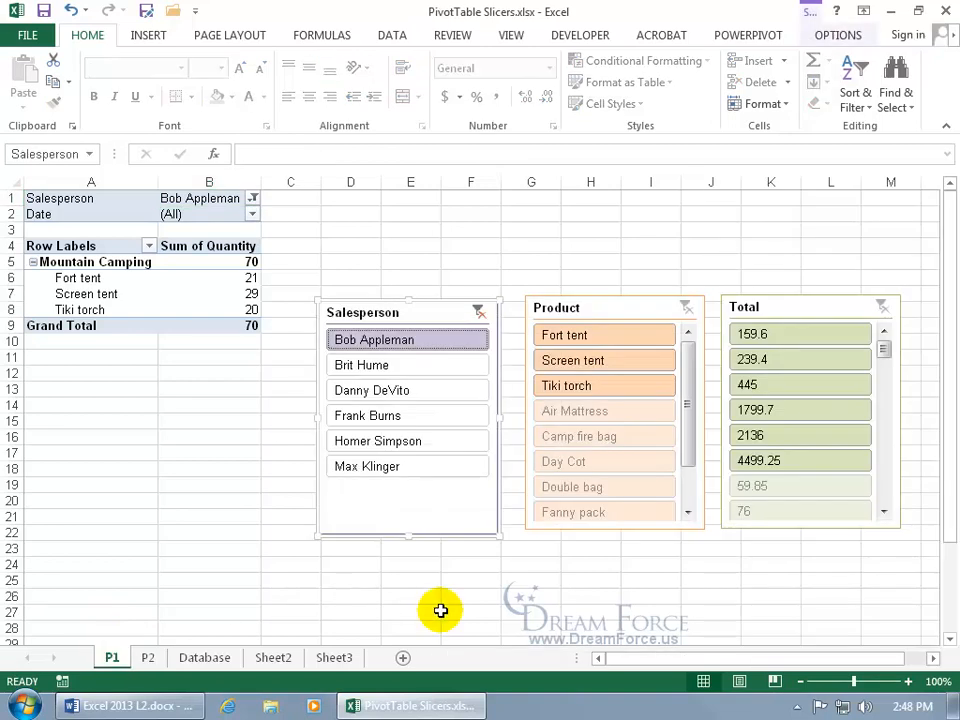
pyautogui.click(148, 657)
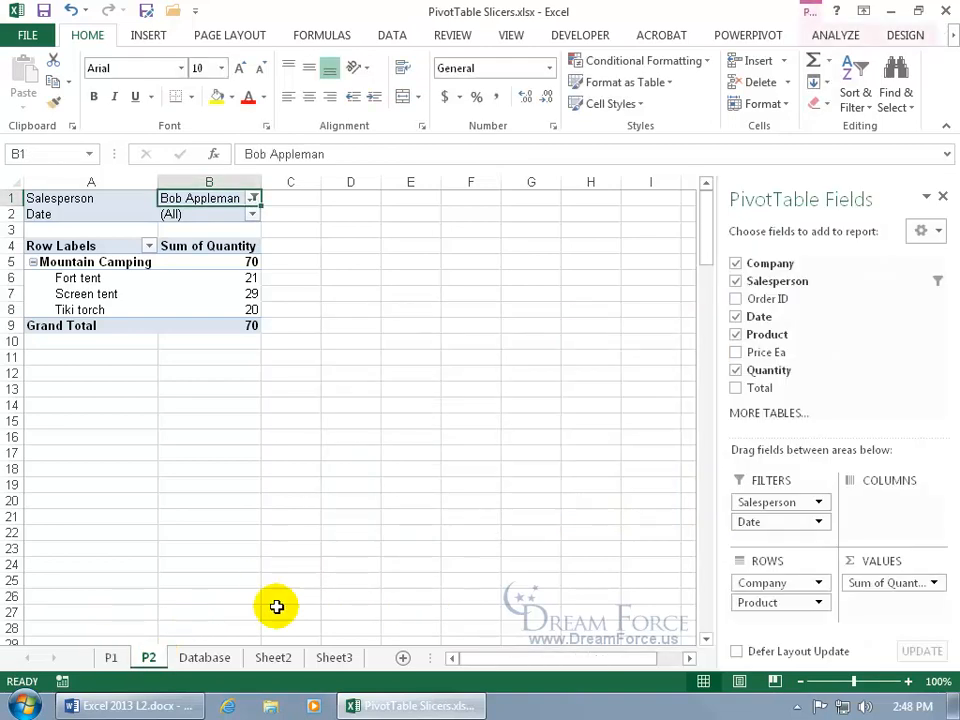
pyautogui.click(111, 657)
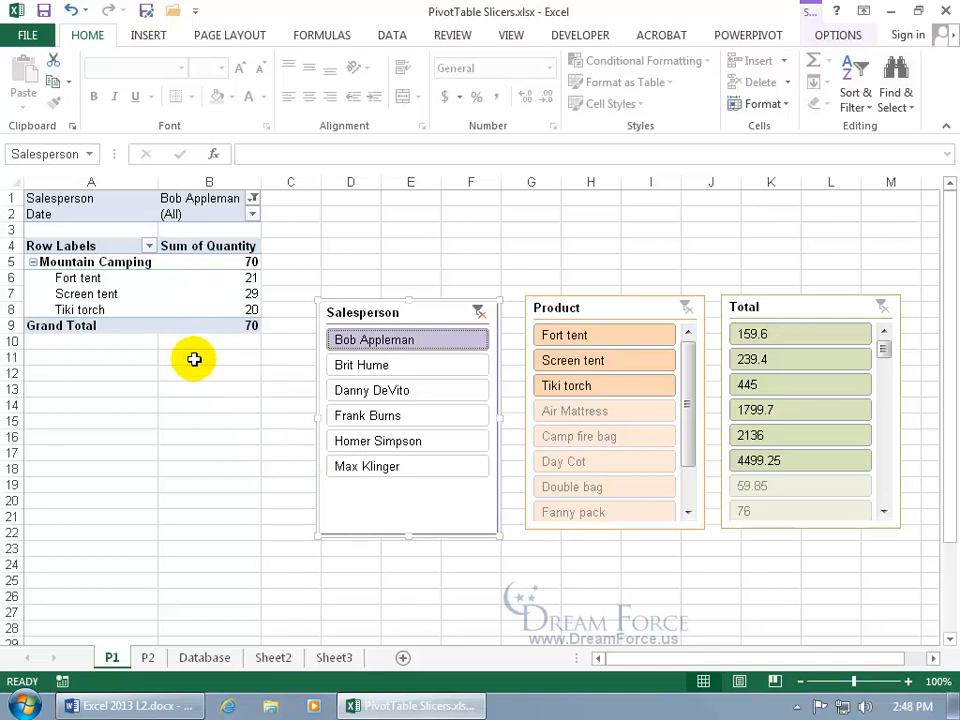
pyautogui.click(147, 657)
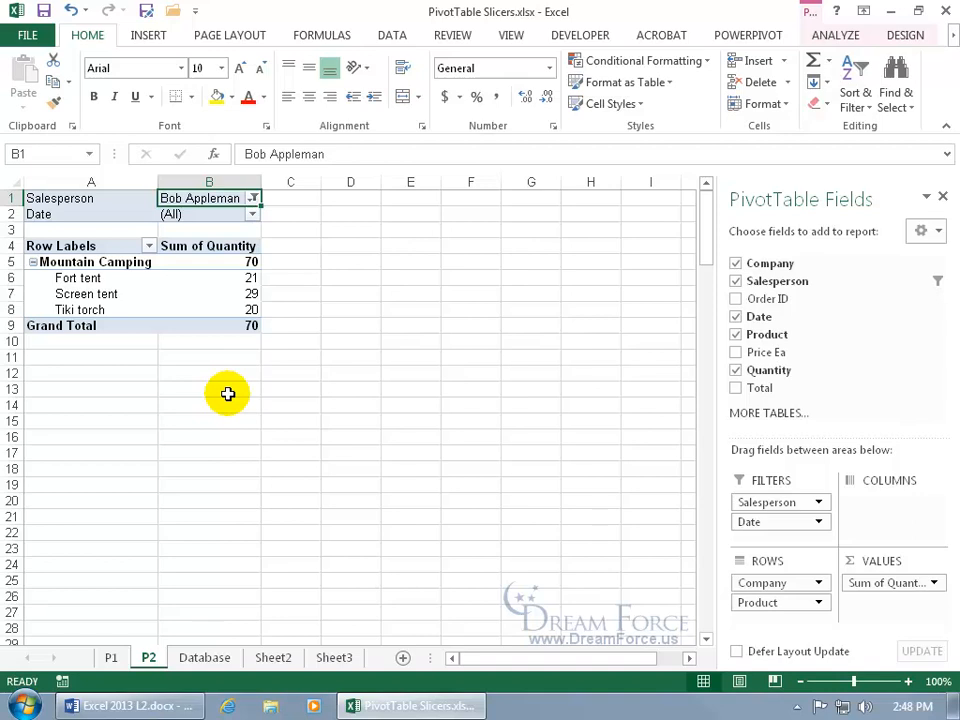
pyautogui.click(116, 657)
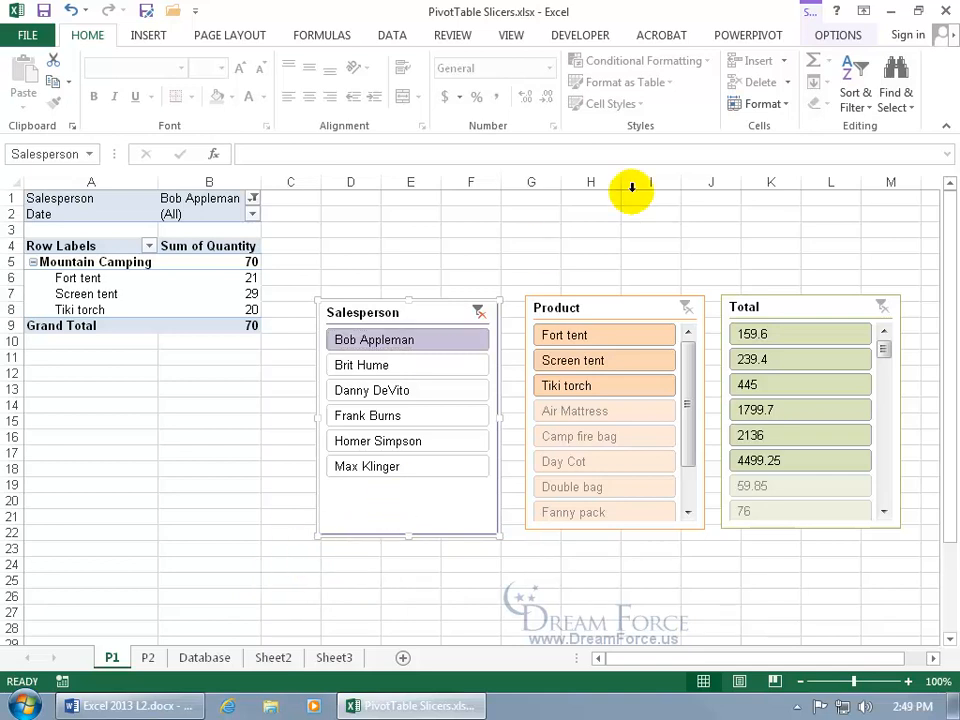
# Step: Review which PivotTables are linked in the Salesperson slicer's report connections, without changing them
pyautogui.click(836, 38)
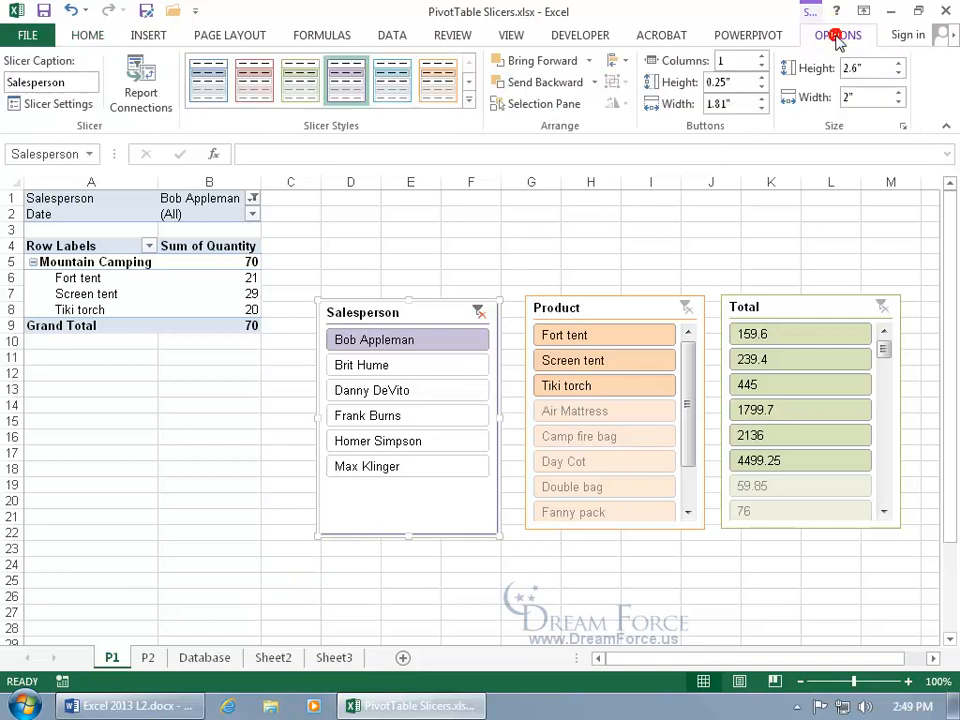
pyautogui.click(140, 92)
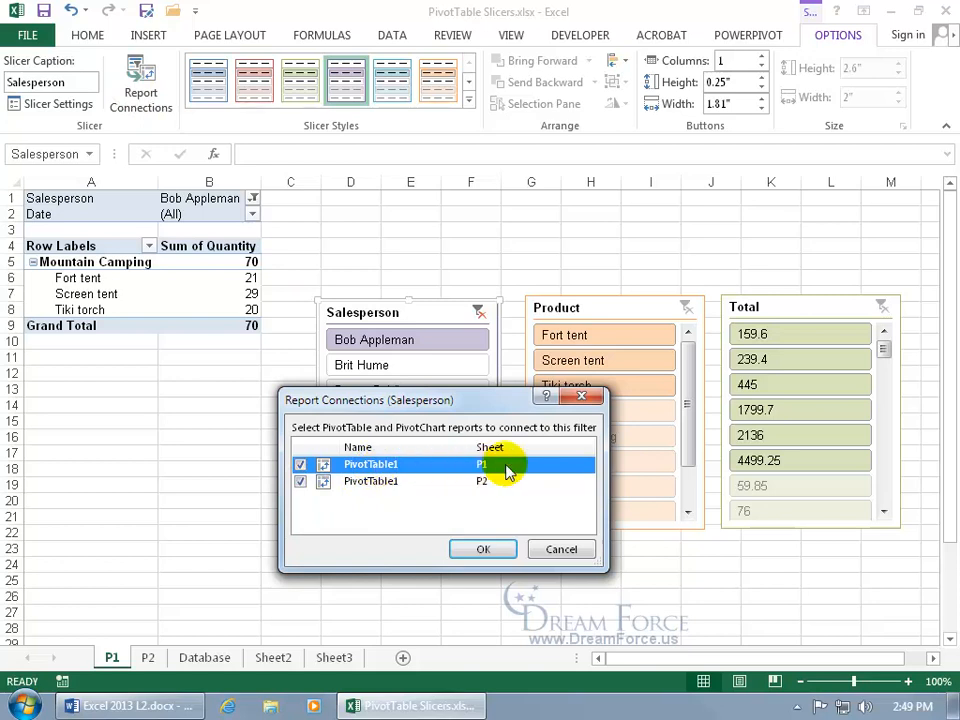
pyautogui.click(376, 483)
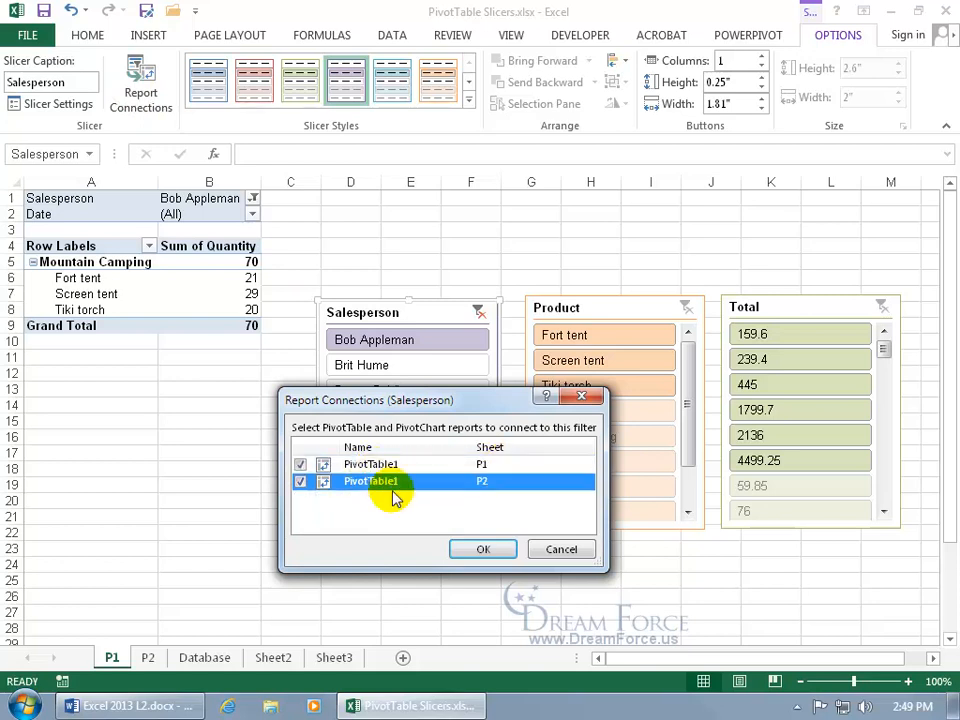
pyautogui.click(543, 548)
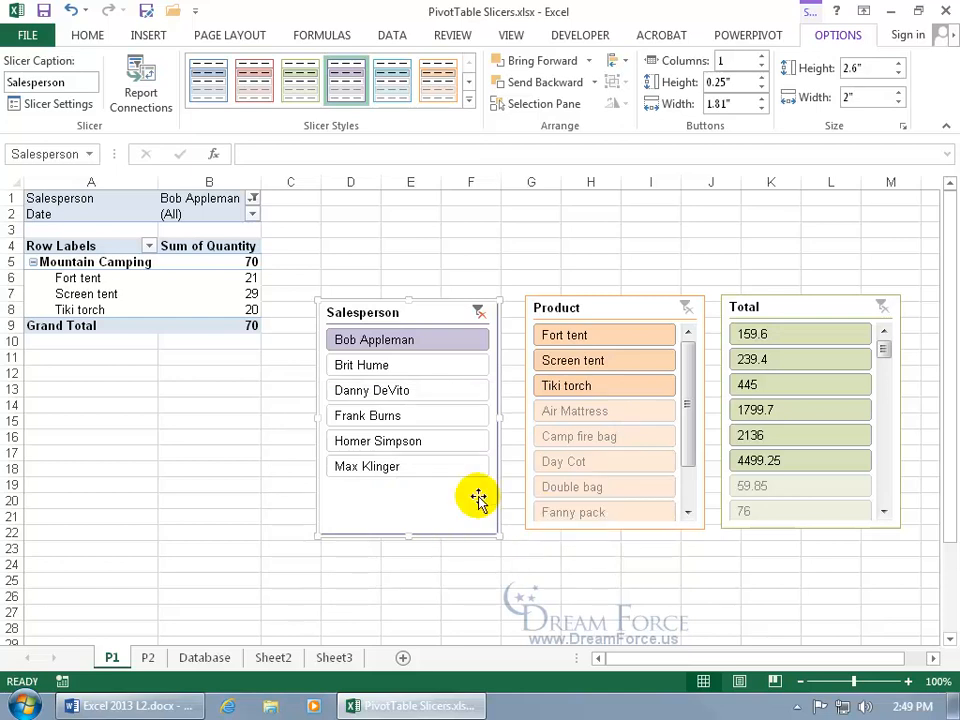
# Step: Review the filter connections of the PivotTable on sheet P1, without changing them
pyautogui.click(154, 280)
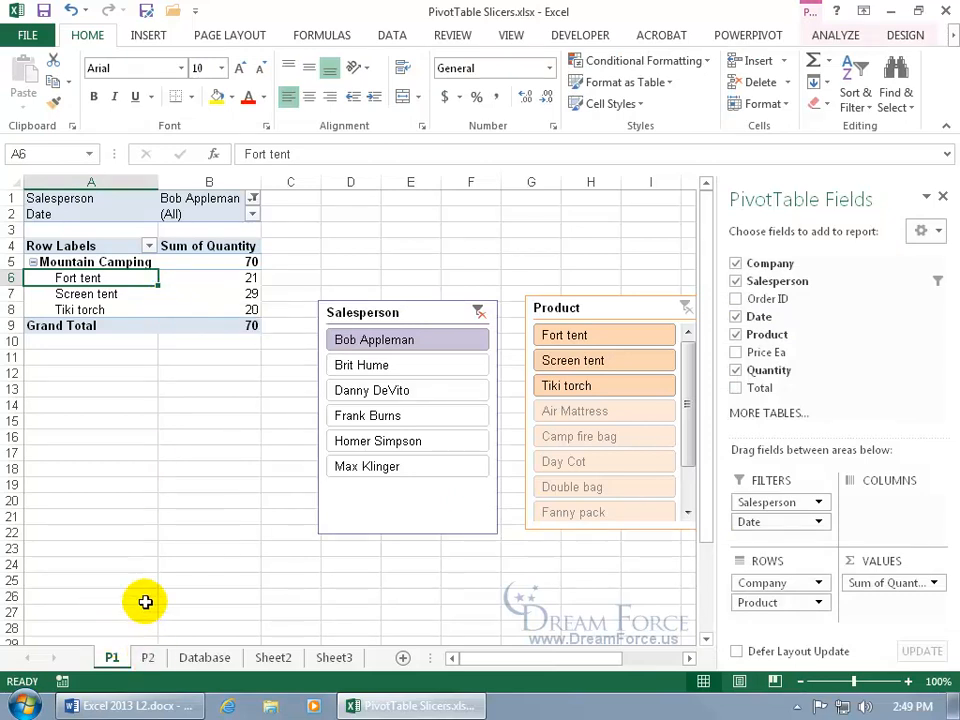
pyautogui.click(836, 38)
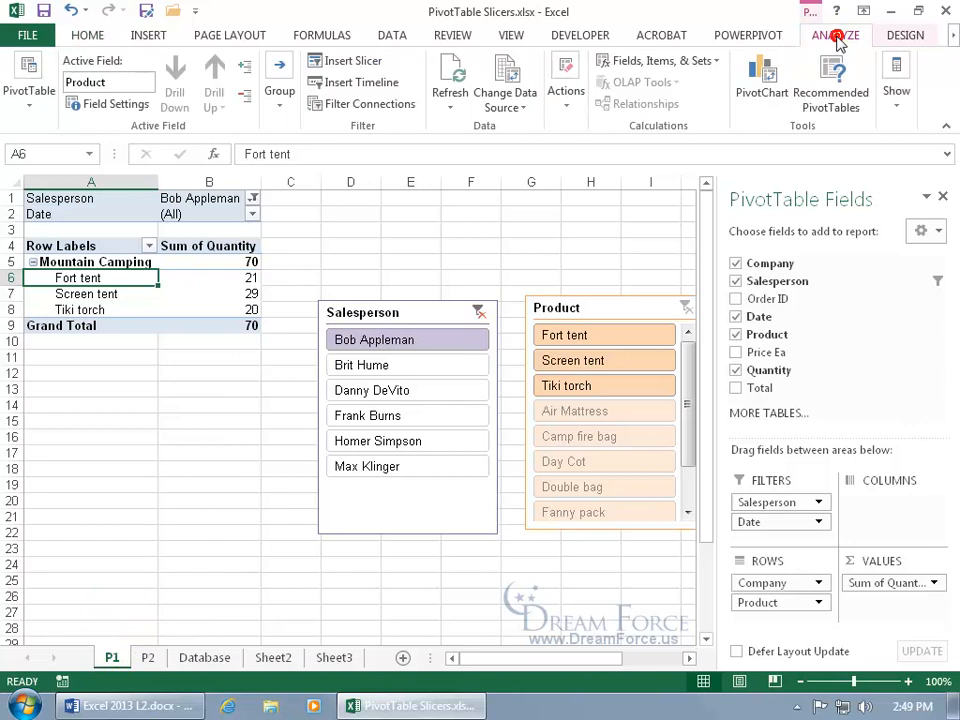
pyautogui.click(372, 105)
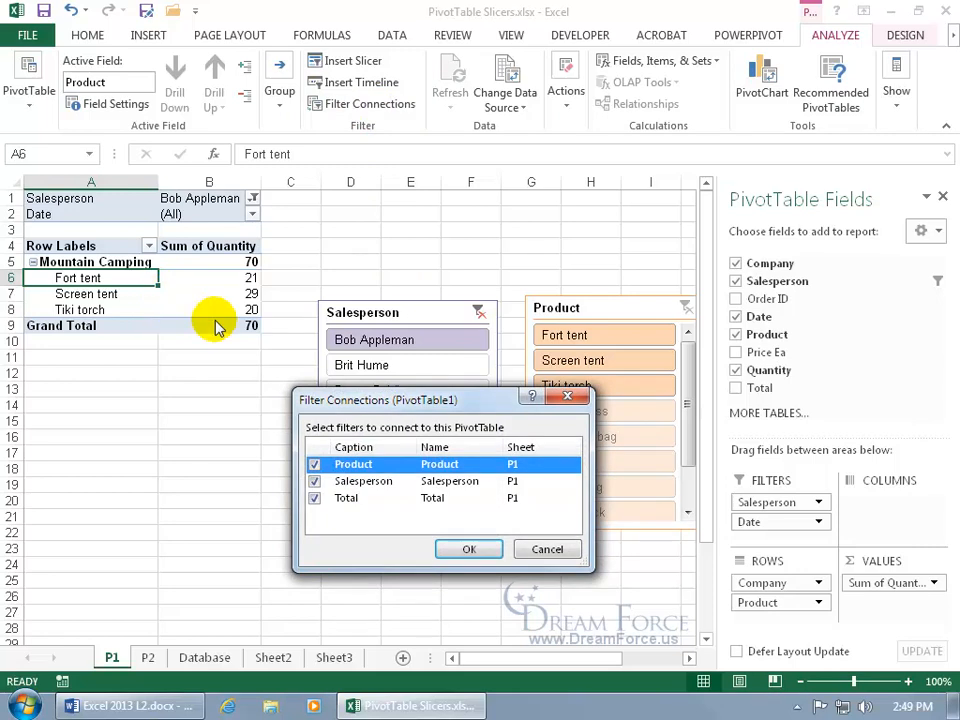
pyautogui.click(547, 549)
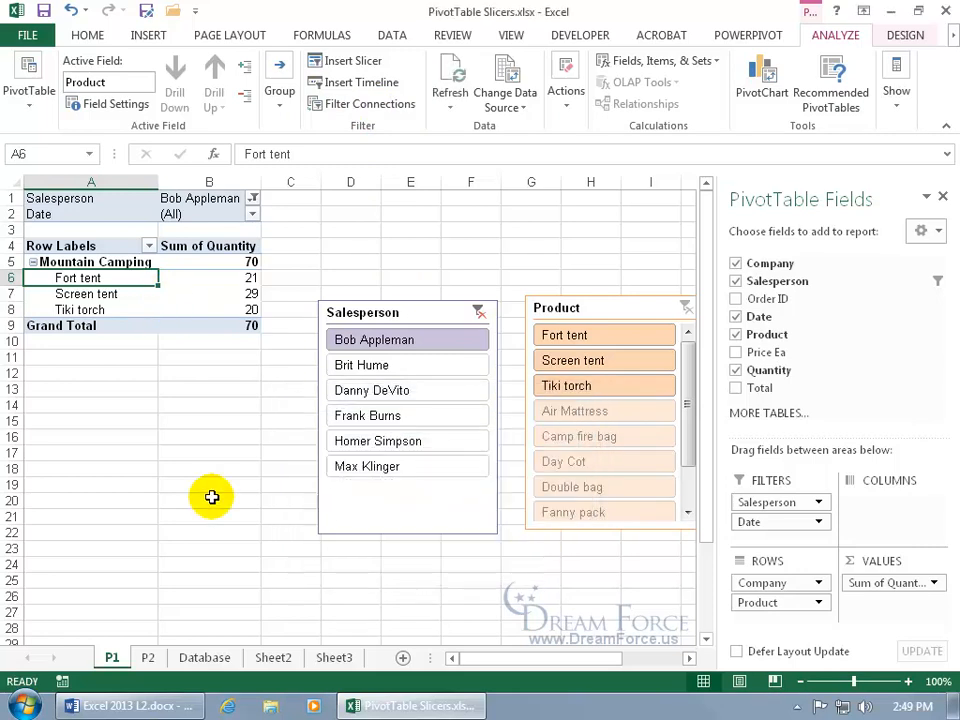
# Step: Open the Salesperson slicer's size and properties settings and expand the Properties section
pyautogui.click(415, 313)
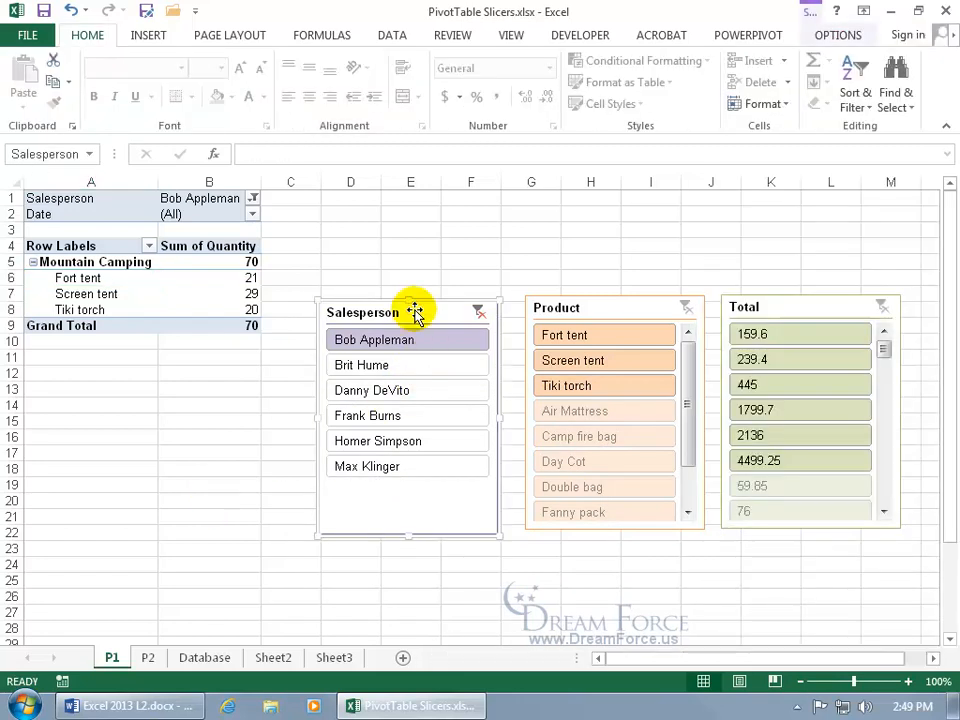
pyautogui.click(840, 38)
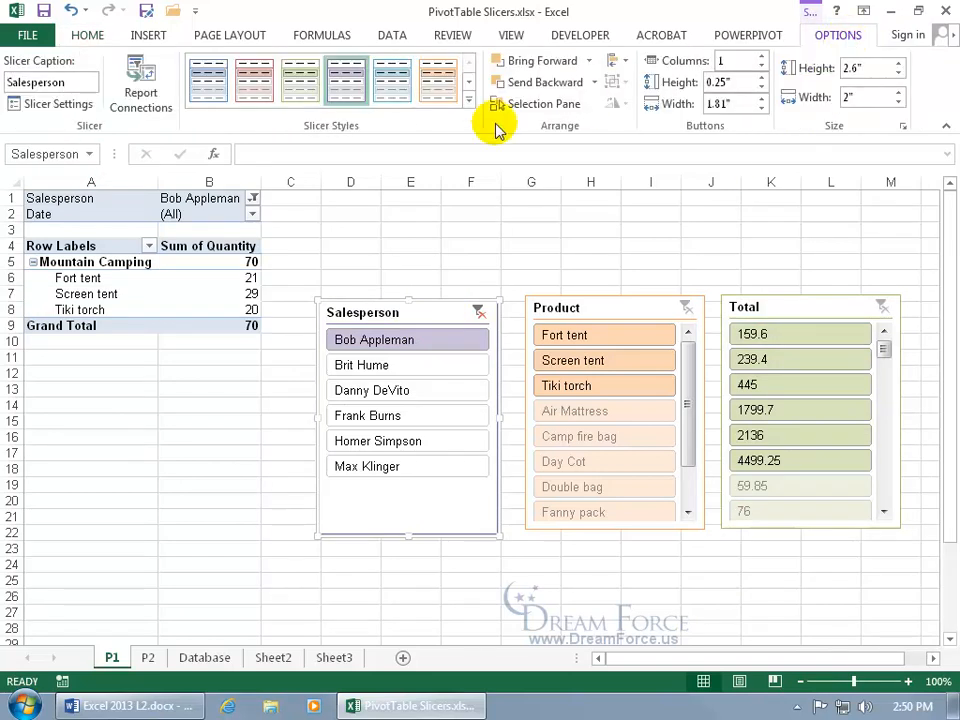
pyautogui.click(903, 127)
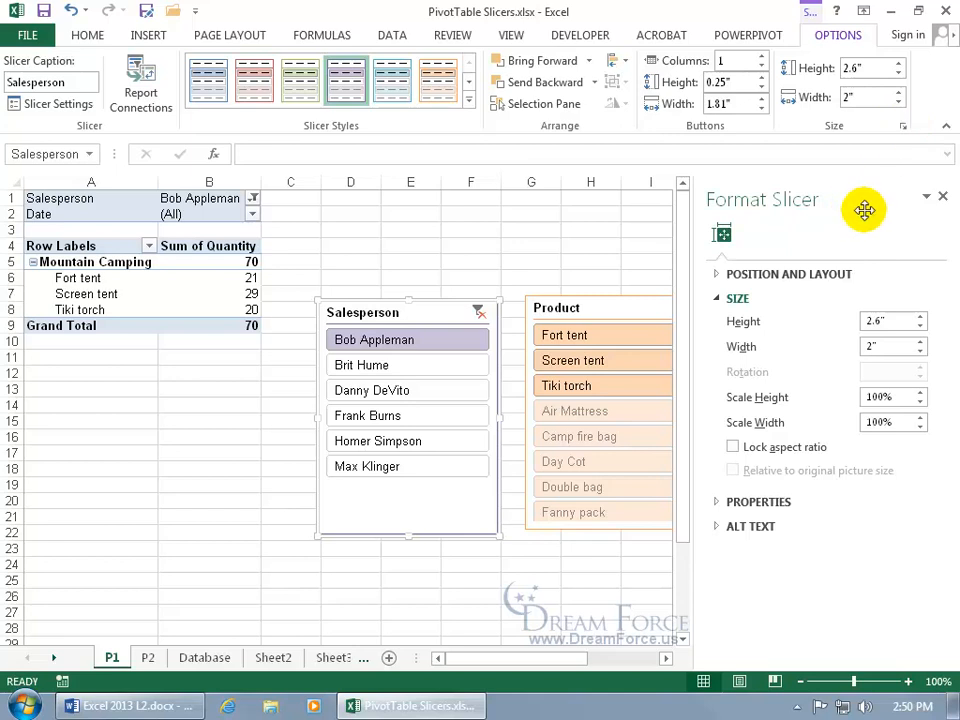
pyautogui.click(942, 196)
pyautogui.rightClick(420, 500)
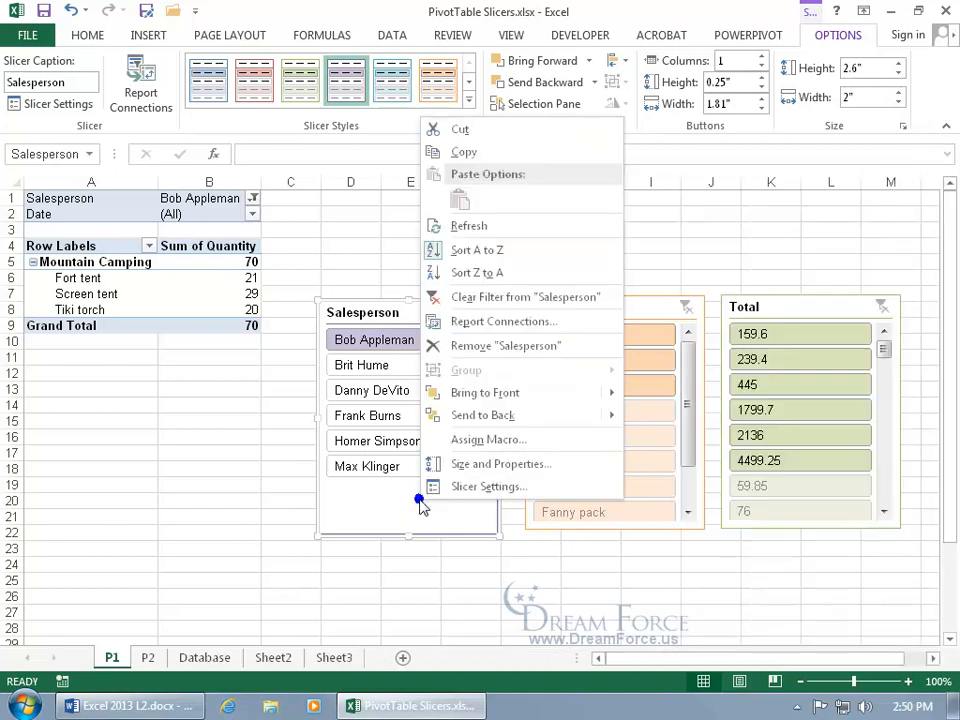
pyautogui.click(523, 468)
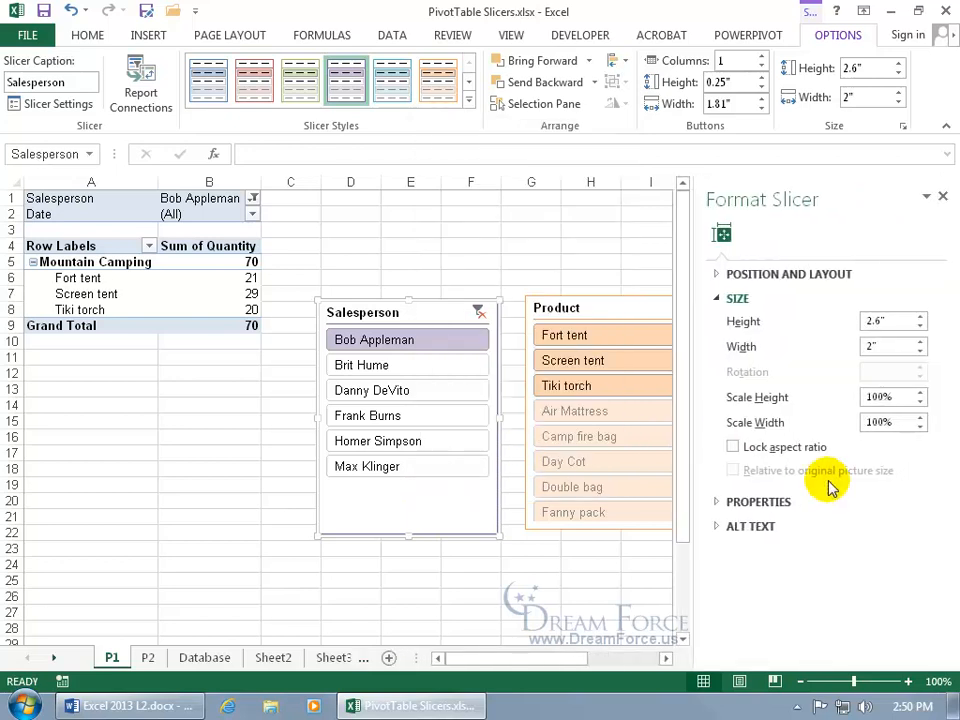
pyautogui.click(716, 503)
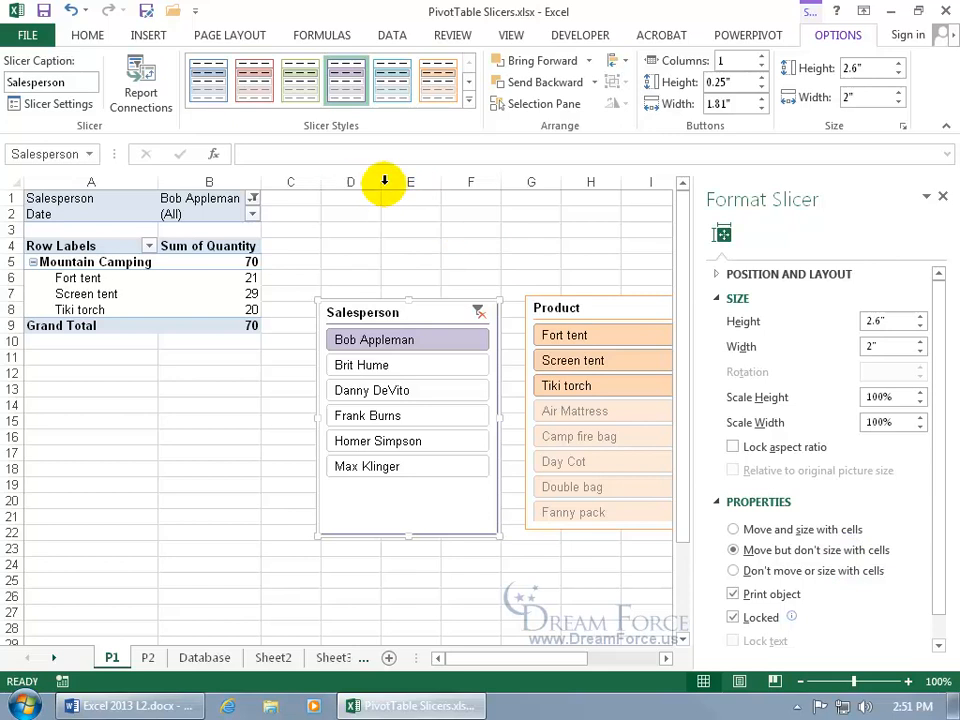
# Step: Try inserting a column at G and widening column F to test how the slicers react, and undo both changes
pyautogui.rightClick(514, 182)
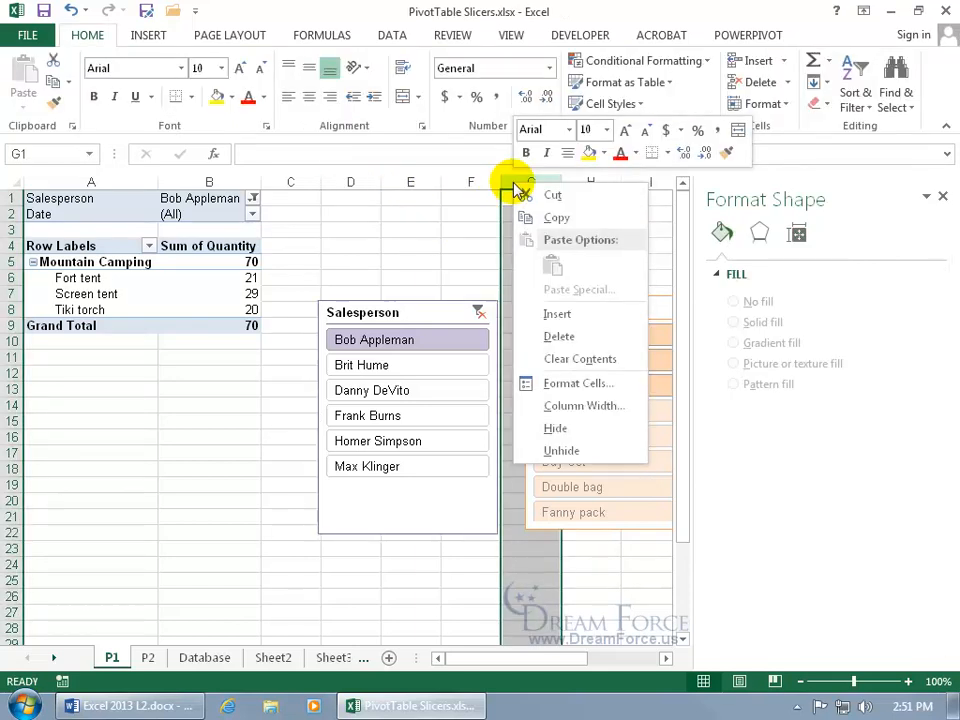
pyautogui.click(562, 314)
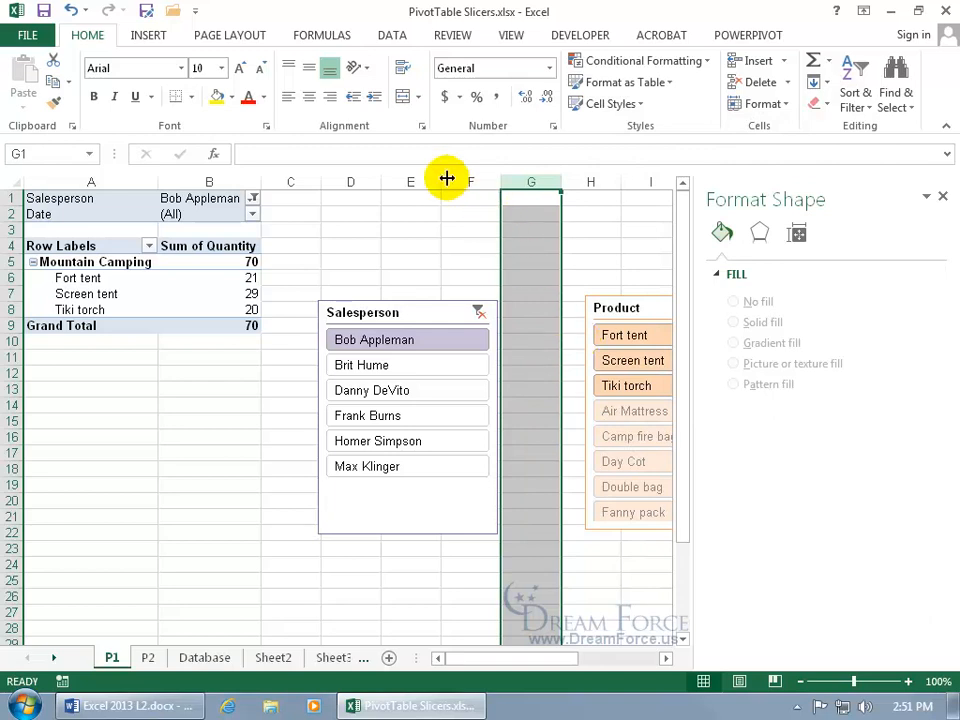
pyautogui.moveTo(499, 184); pyautogui.dragTo(556, 186)
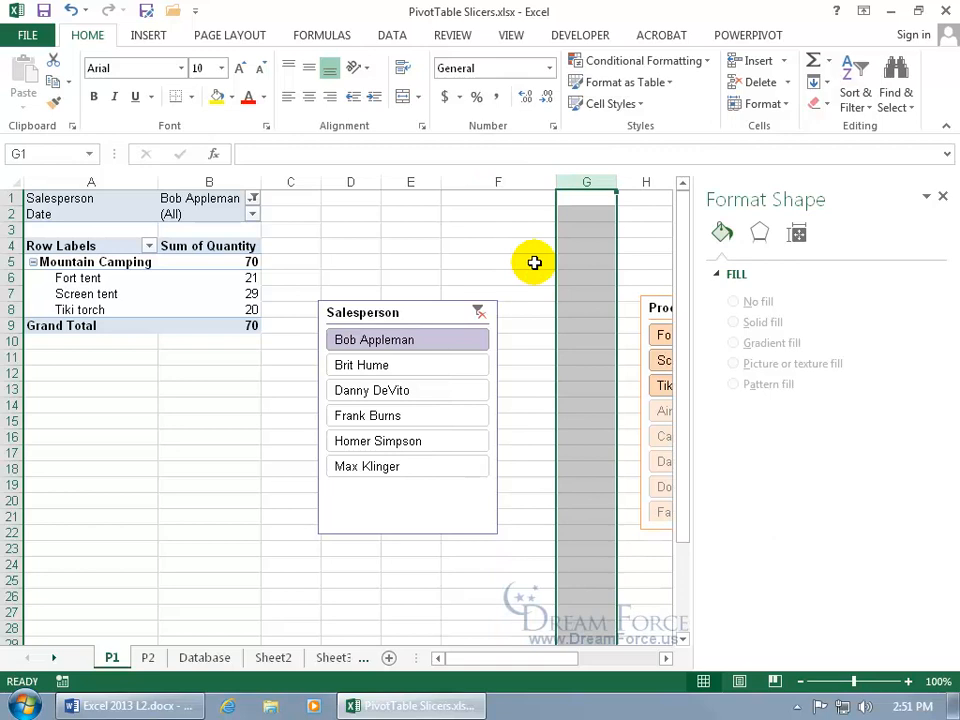
pyautogui.click(71, 10)
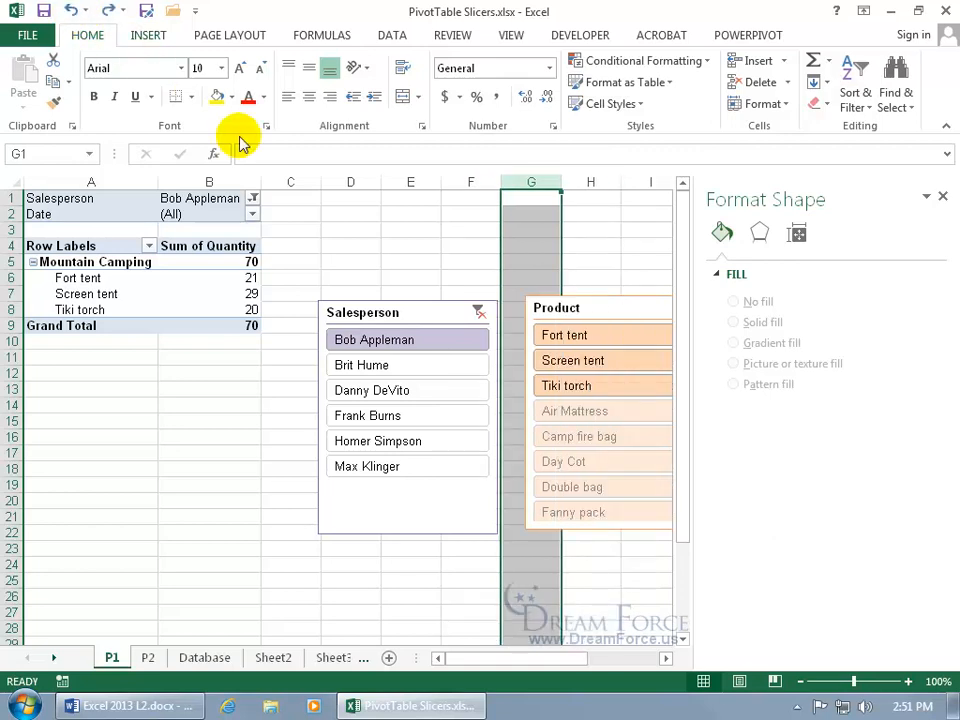
# Step: Set the Salesperson slicer to move and size with cells, and test it by widening column F and resizing column E
pyautogui.click(418, 313)
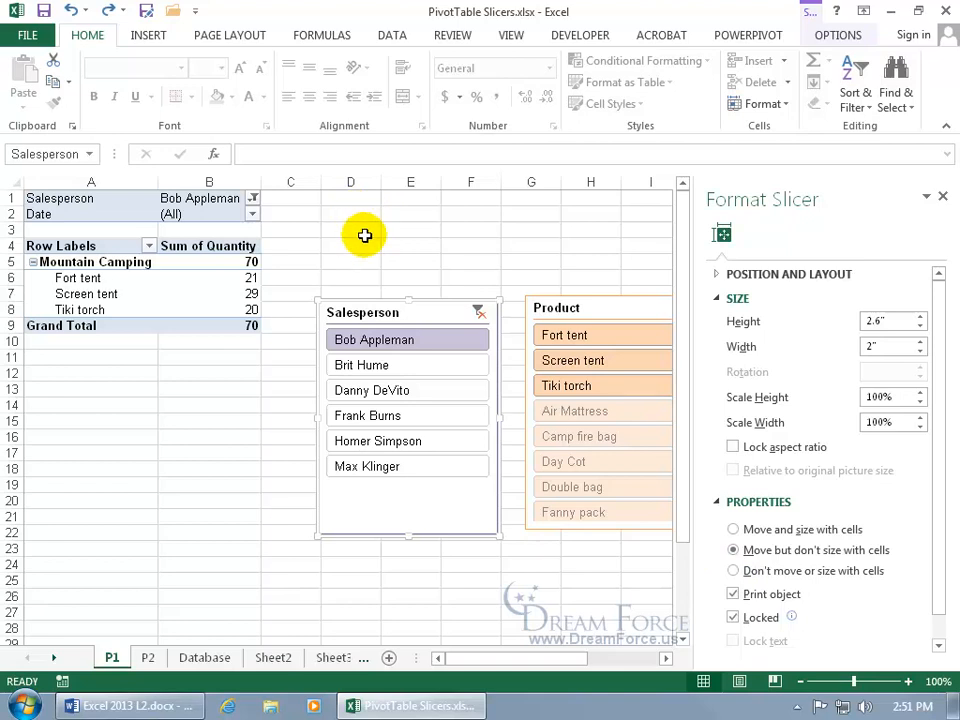
pyautogui.click(734, 530)
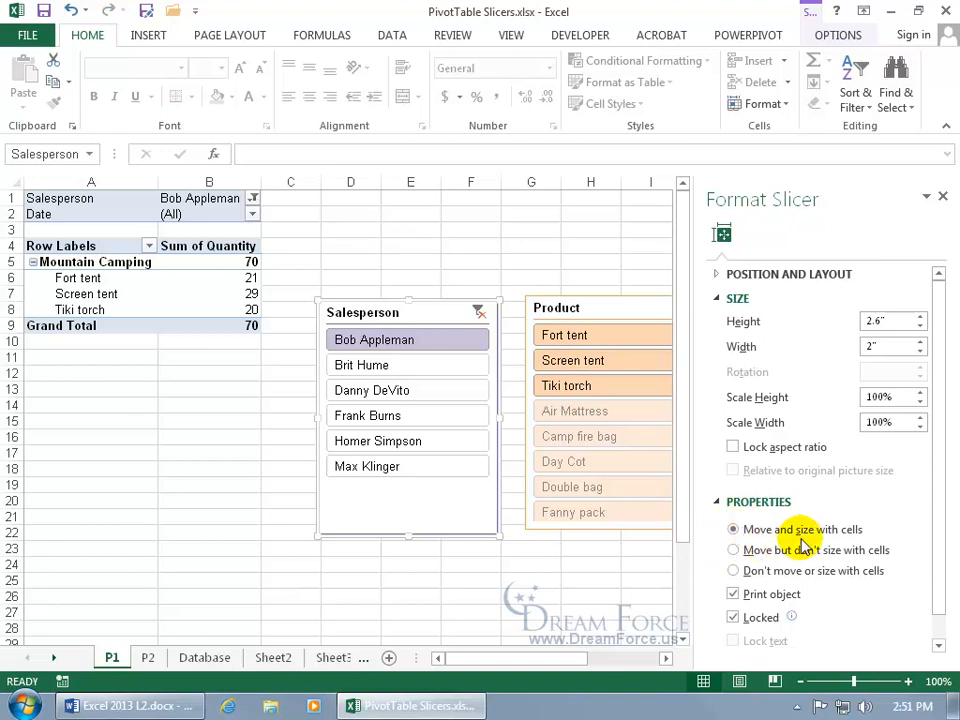
pyautogui.moveTo(501, 186); pyautogui.dragTo(561, 191)
pyautogui.moveTo(442, 184); pyautogui.dragTo(522, 194)
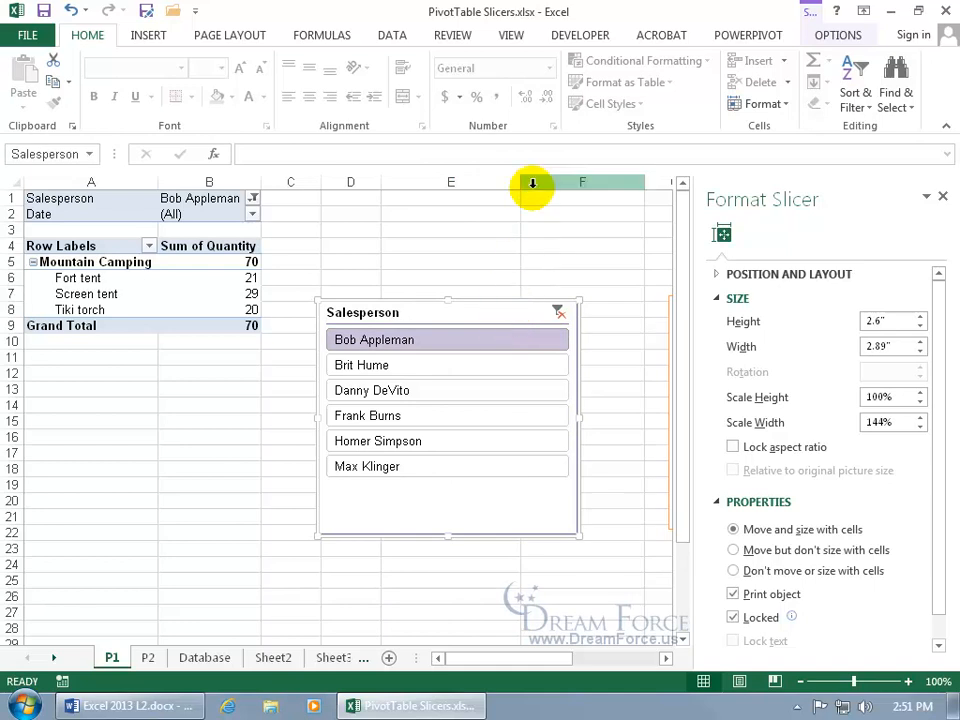
pyautogui.moveTo(520, 180); pyautogui.dragTo(437, 191)
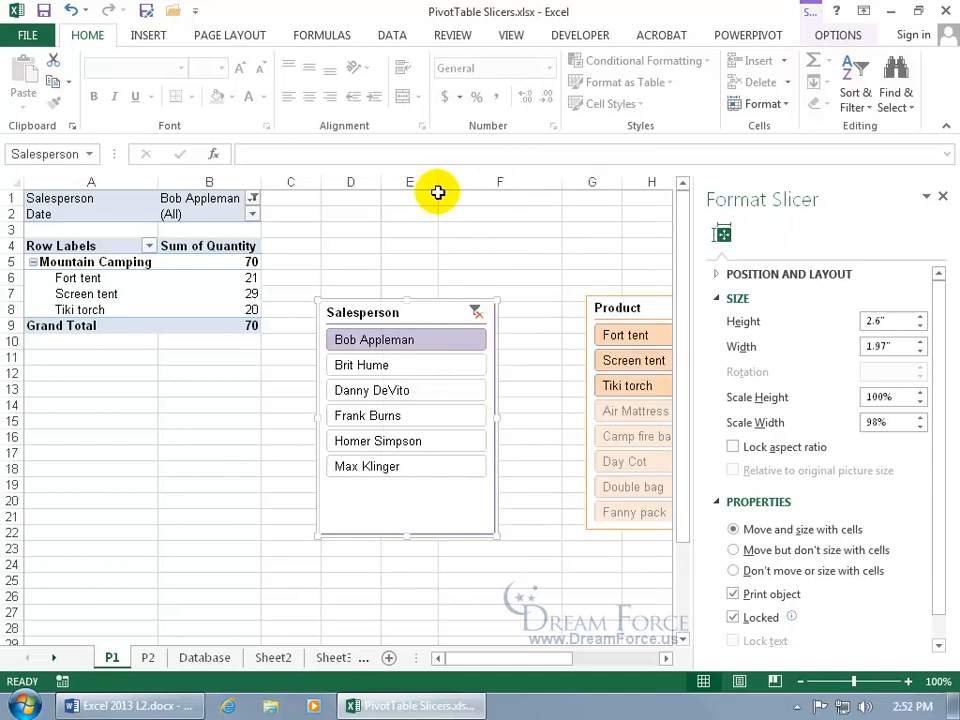
# Step: Try making row 16 much taller to test the slicer's height response, and undo the row resize
pyautogui.moveTo(15, 444); pyautogui.dragTo(22, 612)
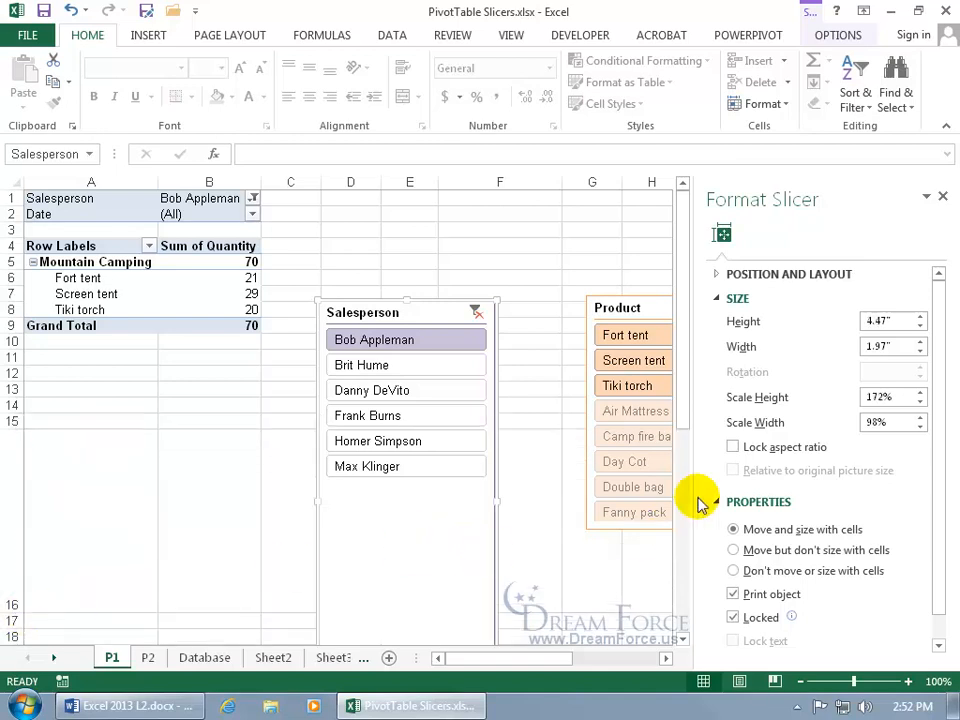
pyautogui.click(684, 412)
pyautogui.moveTo(684, 412); pyautogui.dragTo(690, 491)
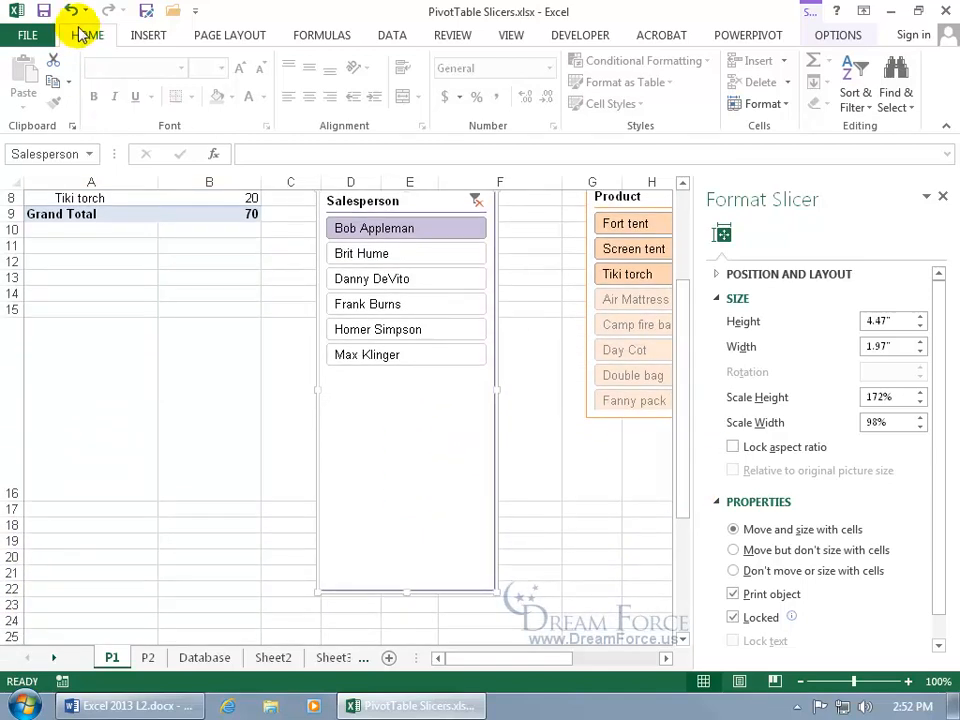
pyautogui.click(72, 11)
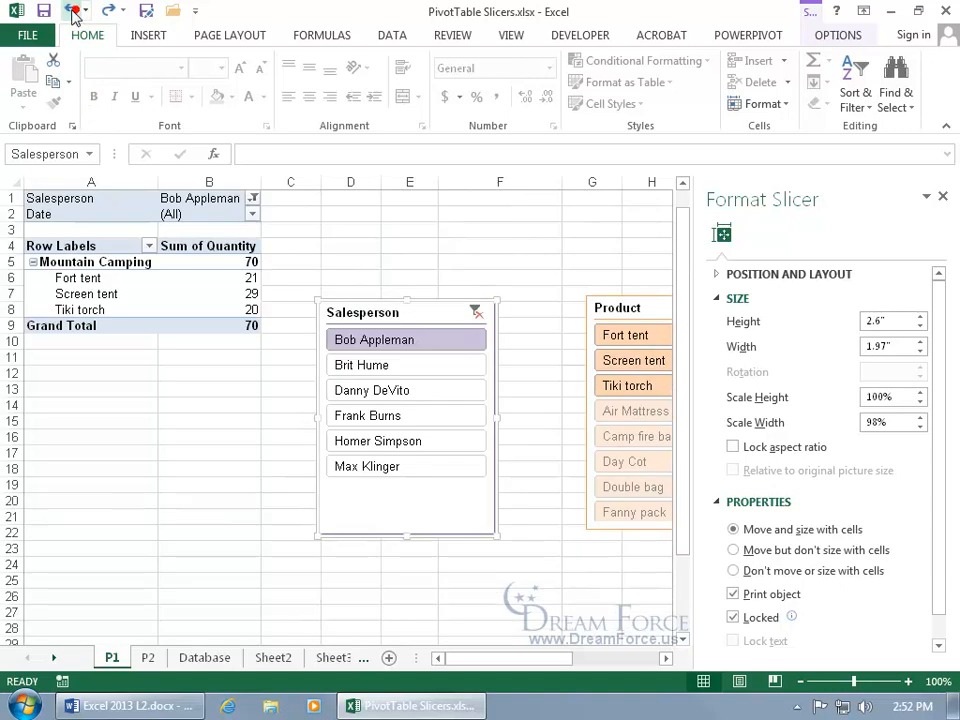
# Step: Set the Salesperson slicer to not move or size with cells, and close its format settings
pyautogui.click(735, 552)
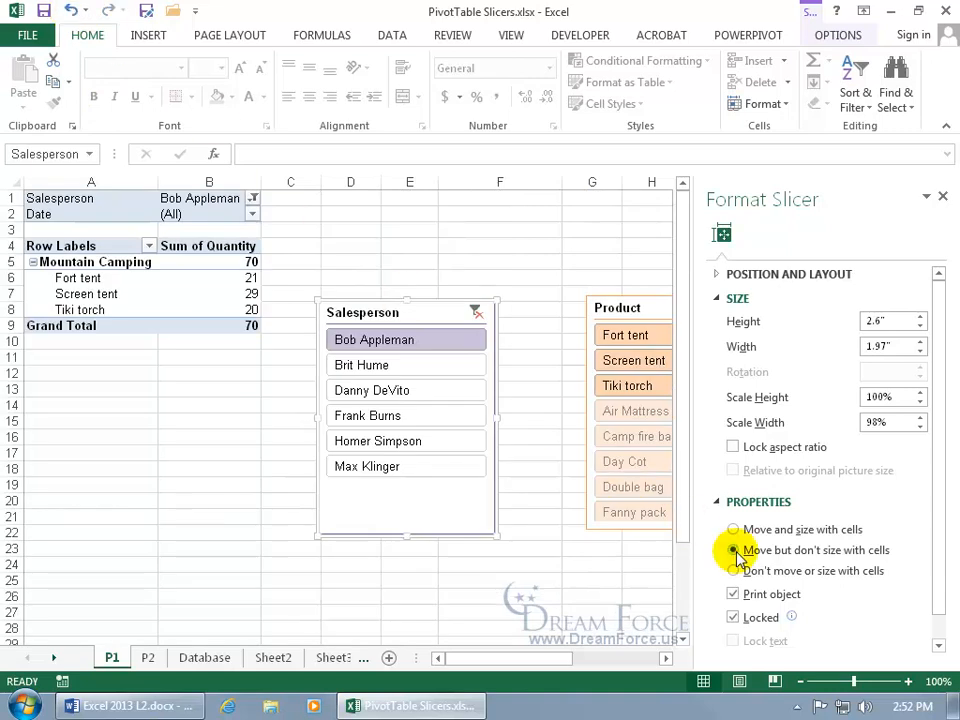
pyautogui.click(735, 571)
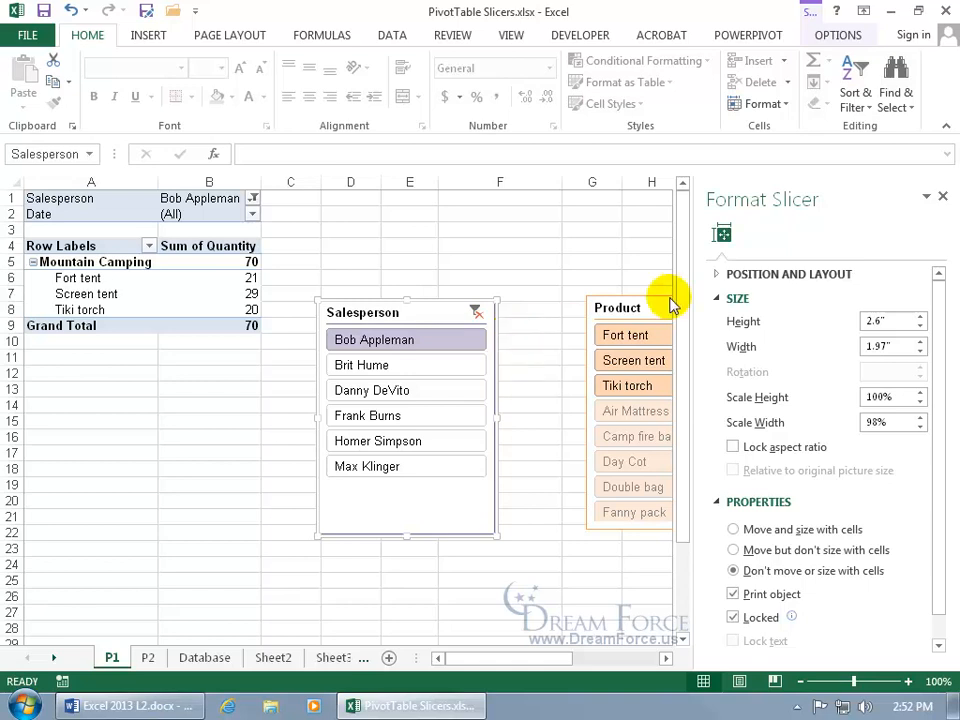
pyautogui.click(942, 196)
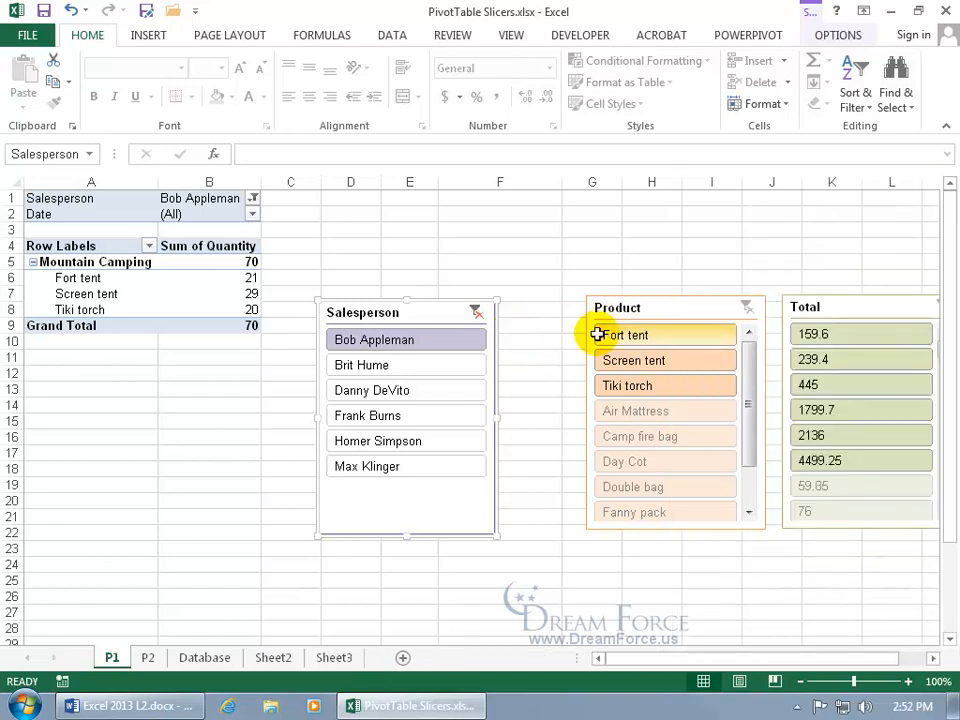
# Step: Remove the Salesperson, Product and Total slicers from the P1 sheet
pyautogui.rightClick(396, 500)
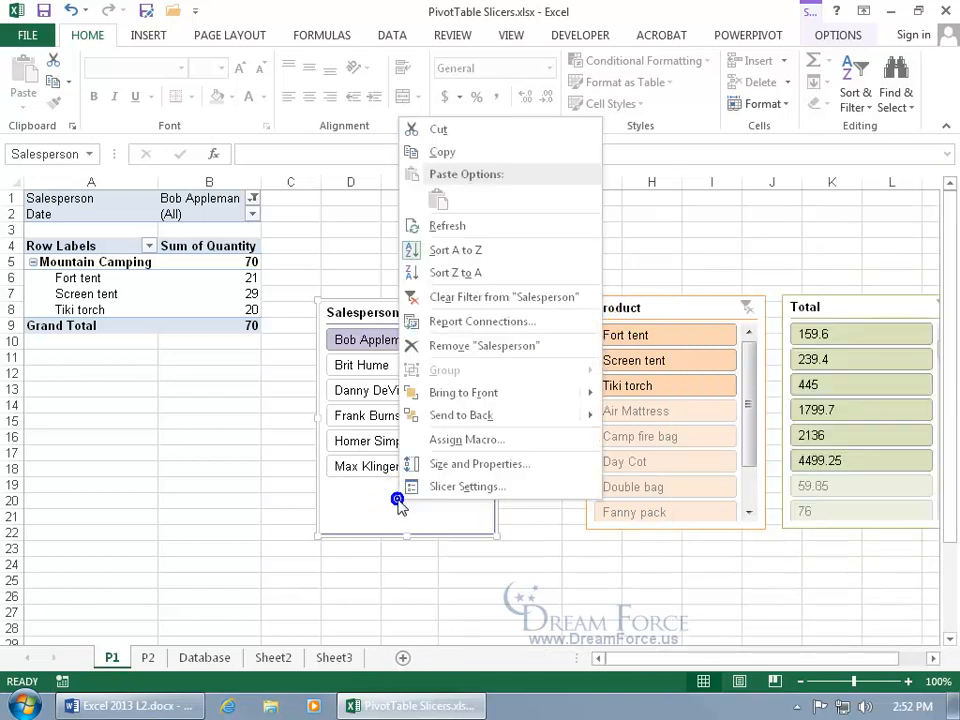
pyautogui.click(480, 345)
pyautogui.press('Delete')
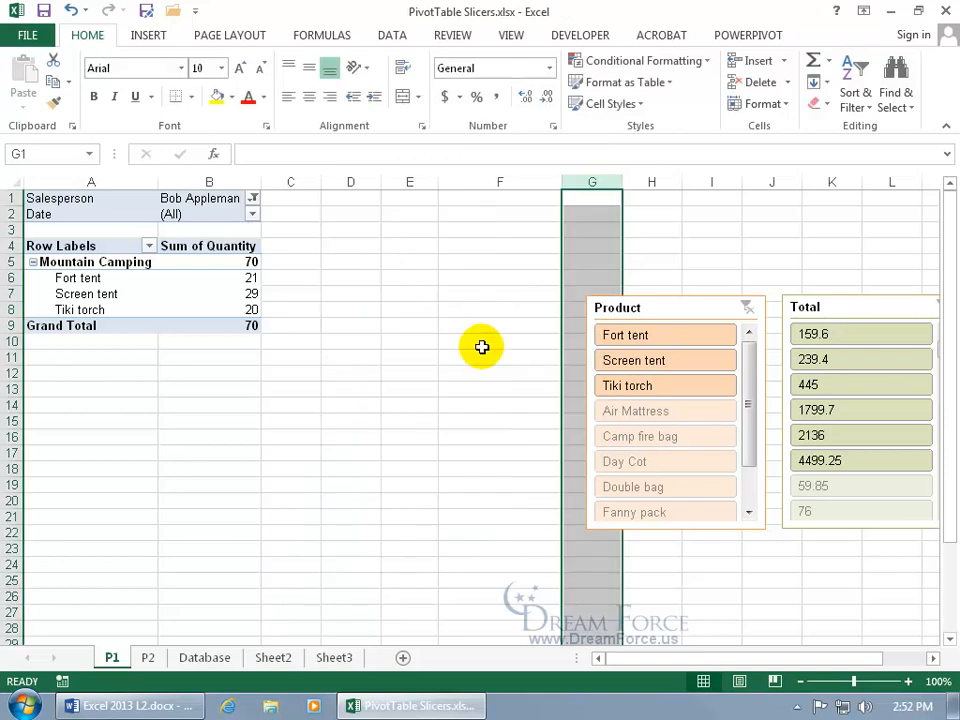
pyautogui.click(673, 307)
pyautogui.press('Delete')
pyautogui.click(836, 306)
pyautogui.press('Delete')
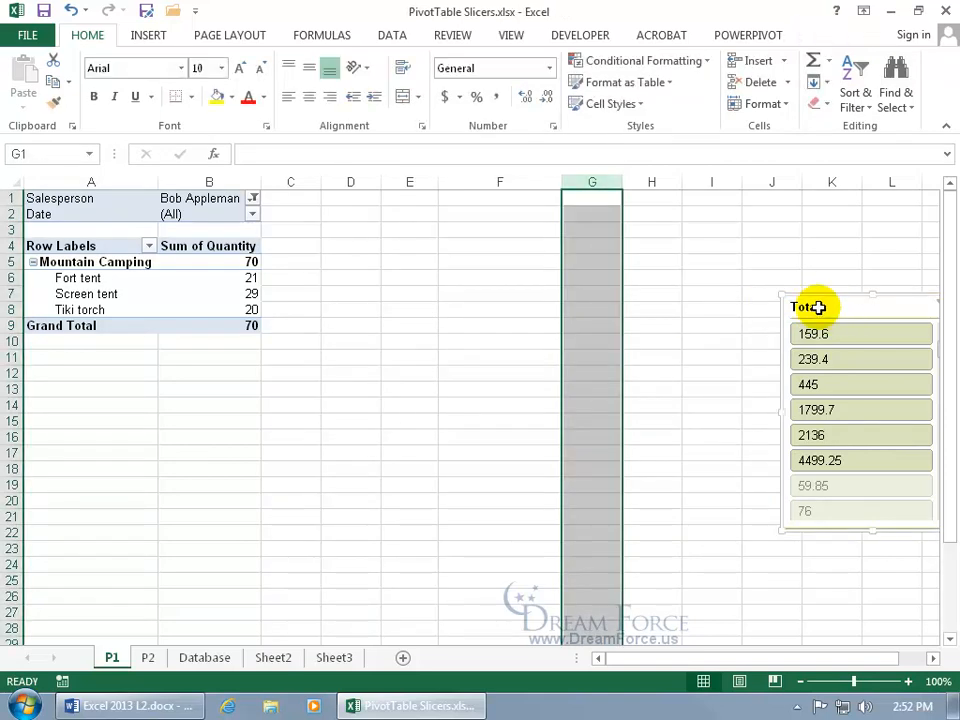
# Step: Reset the Salesperson report filter of the PivotTable on sheet P1 to include all salespeople
pyautogui.click(253, 199)
pyautogui.click(65, 241)
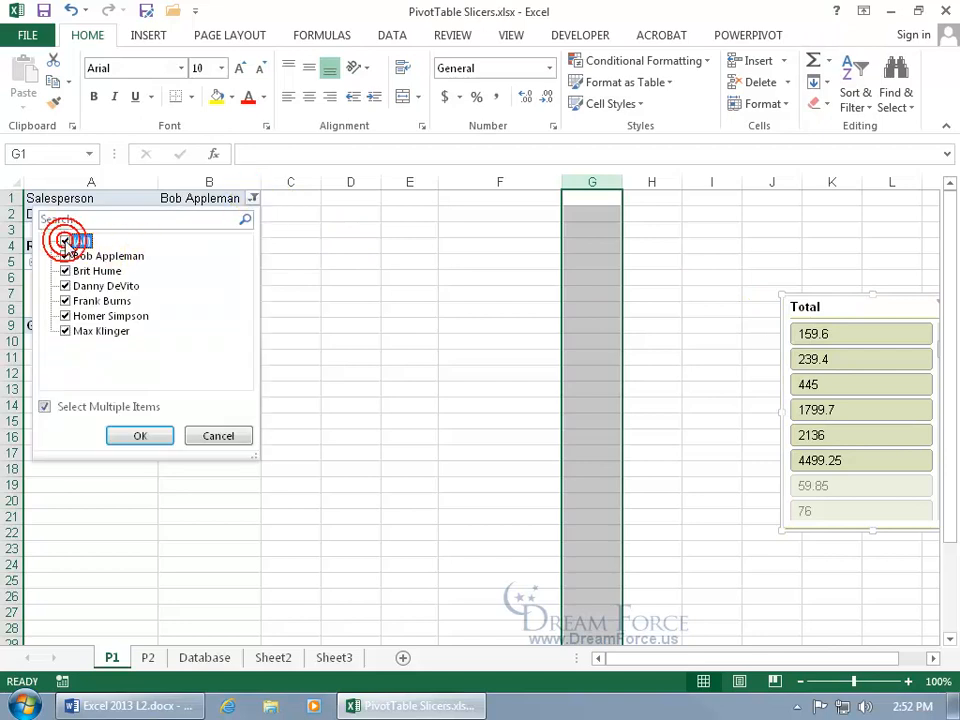
pyautogui.click(140, 440)
# Step: On sheet P2, allow multiple items in the PivotTable's Salesperson filter and select (All)
pyautogui.click(148, 657)
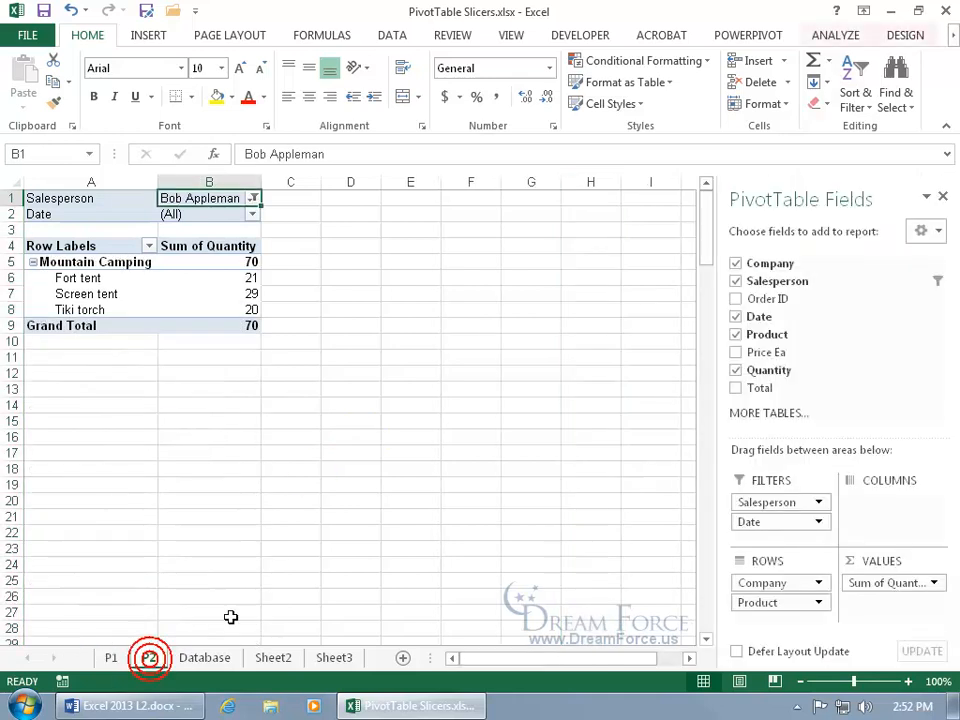
pyautogui.click(253, 198)
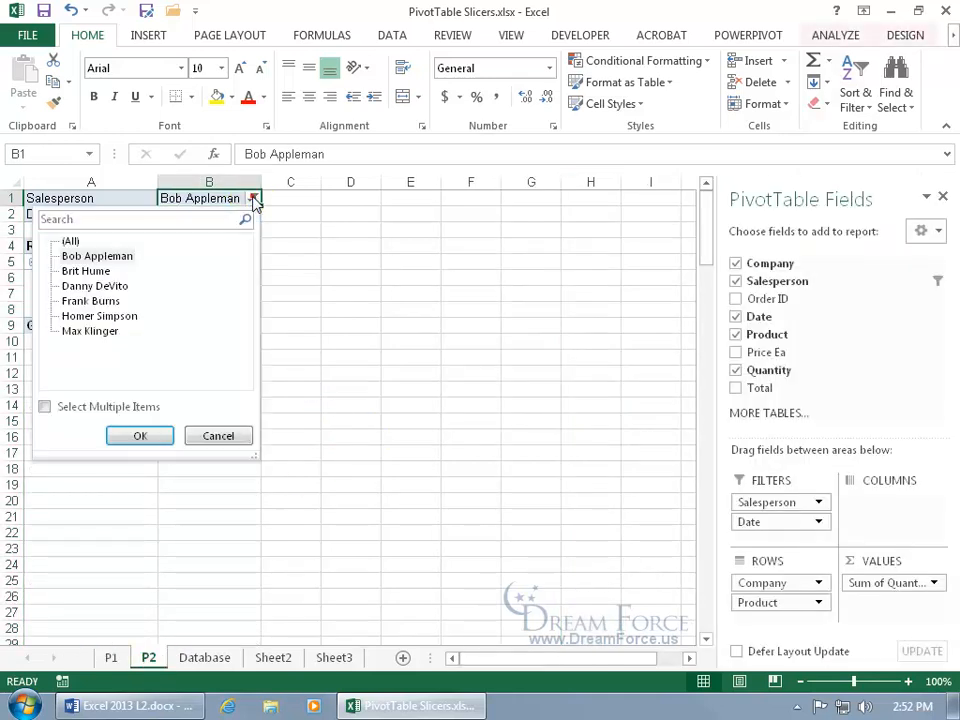
pyautogui.click(64, 406)
pyautogui.click(65, 242)
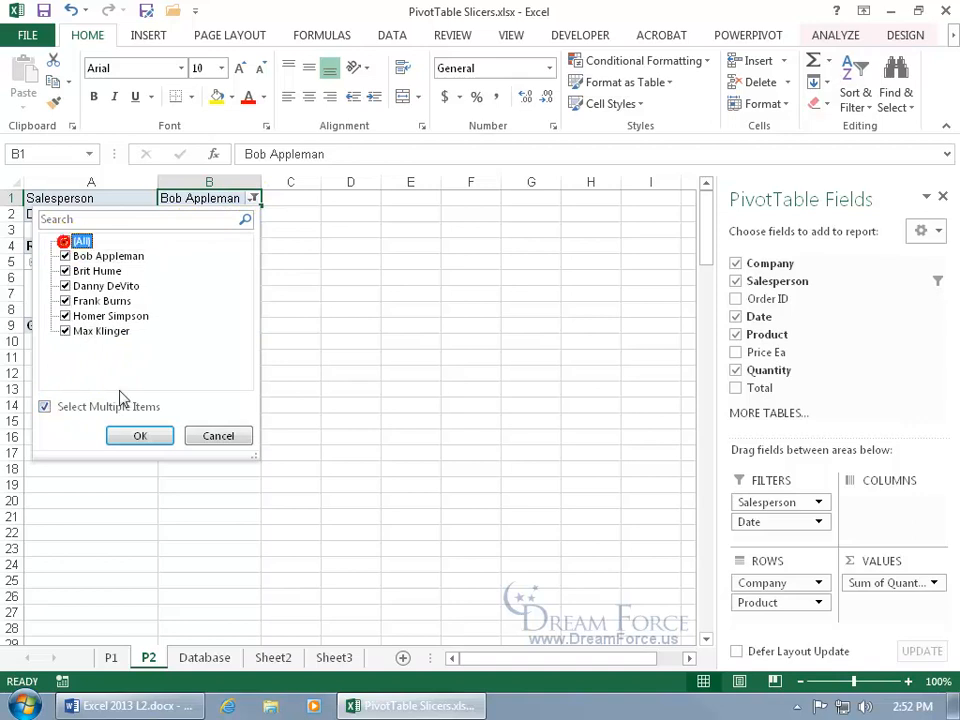
pyautogui.click(136, 438)
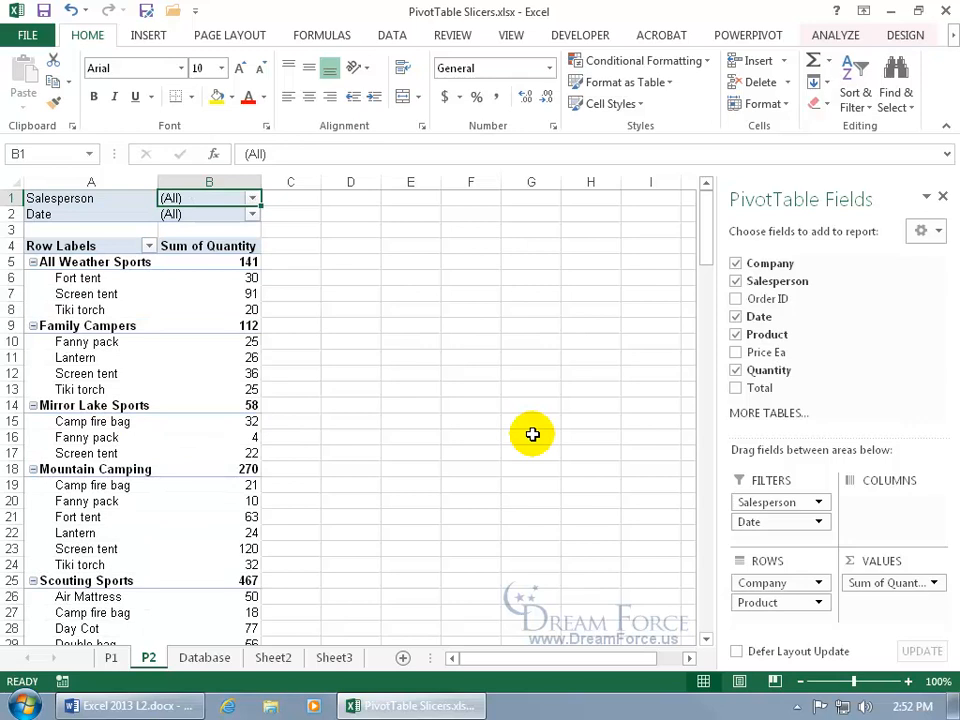